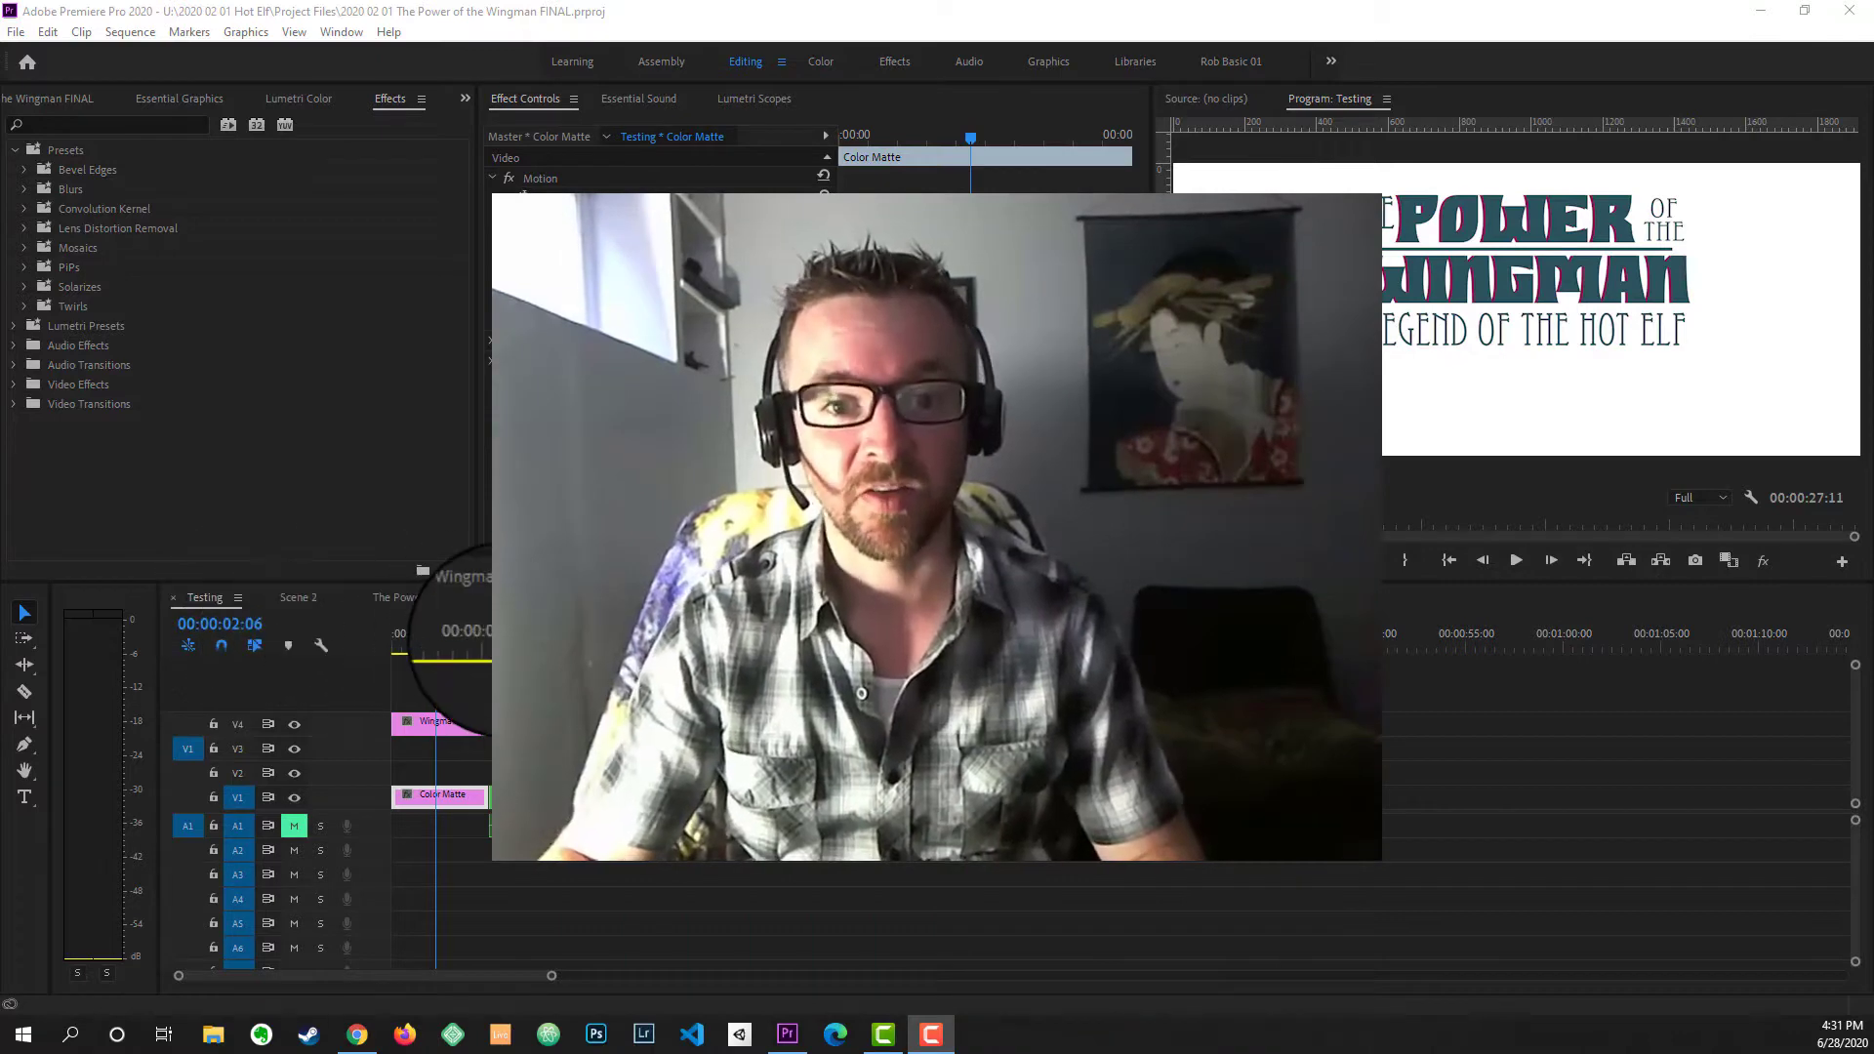
- Keyframe Scene 1's Scale at 100, then set it to 110 about a second later
drag(507, 639, 488, 786)
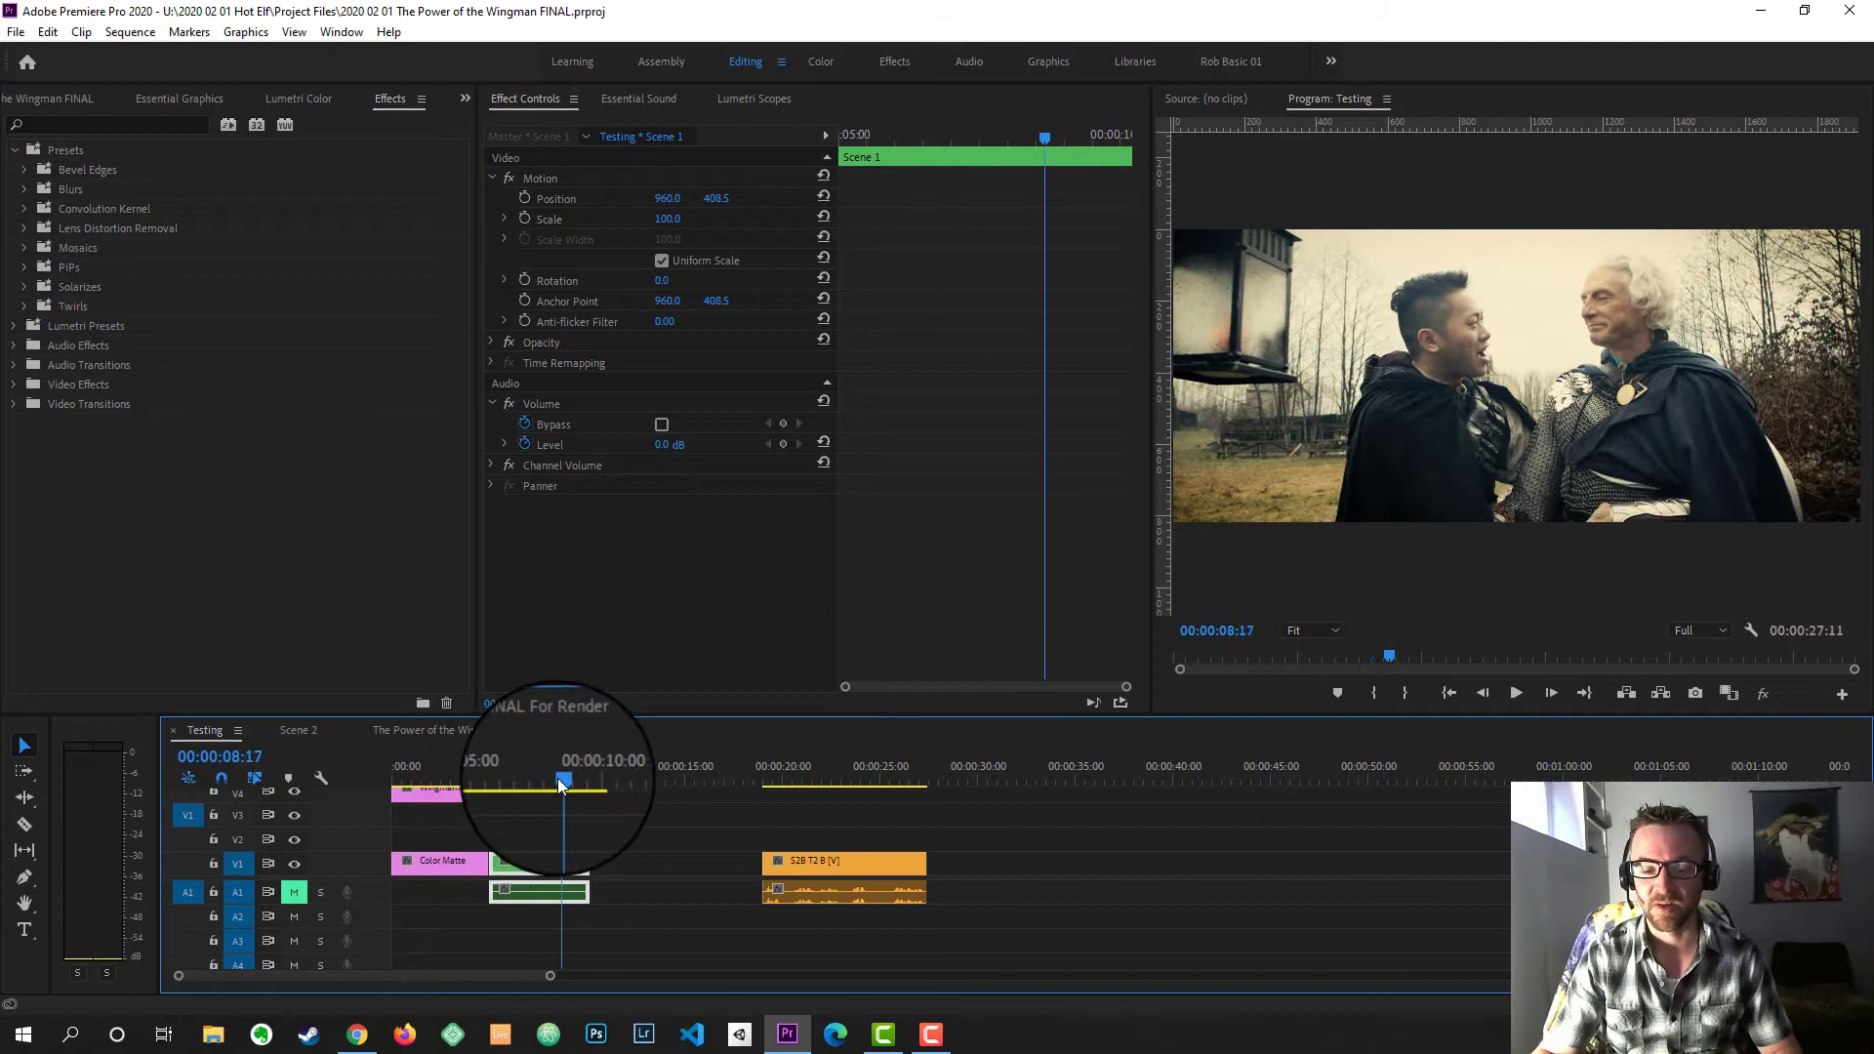
drag(477, 794, 517, 783)
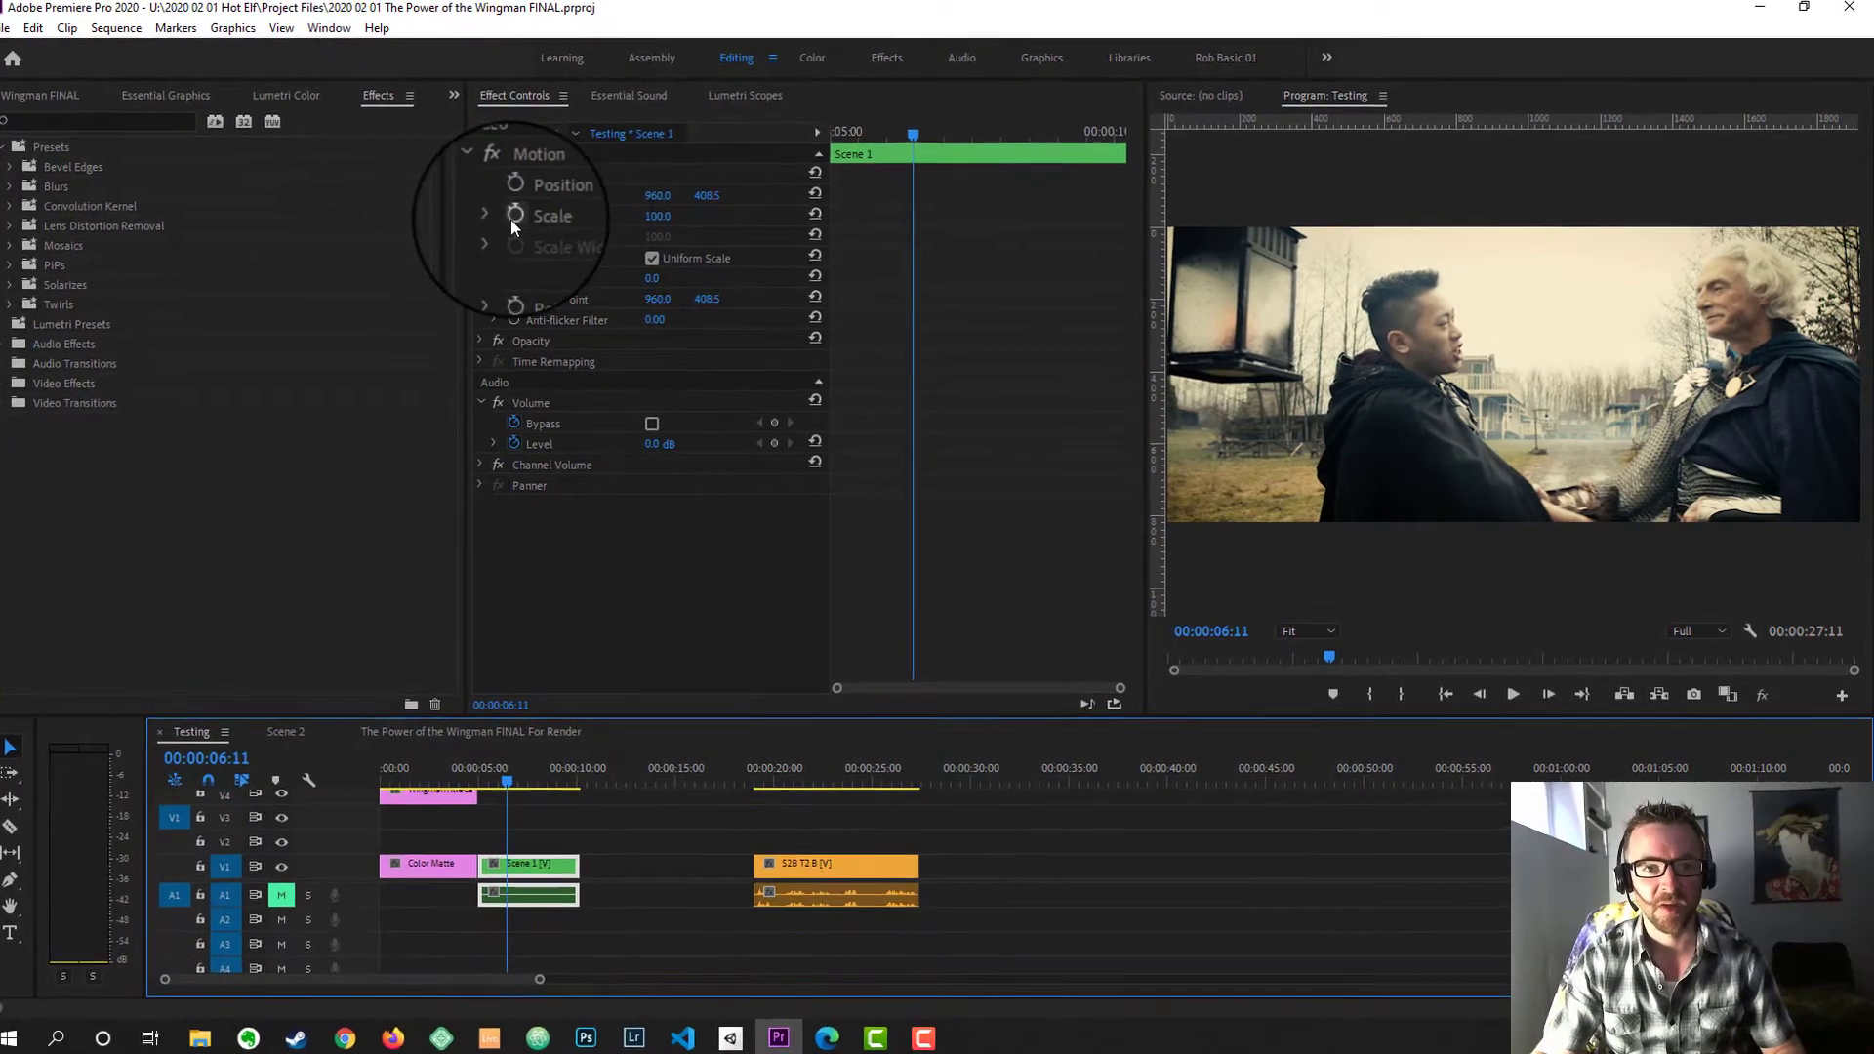
click(513, 218)
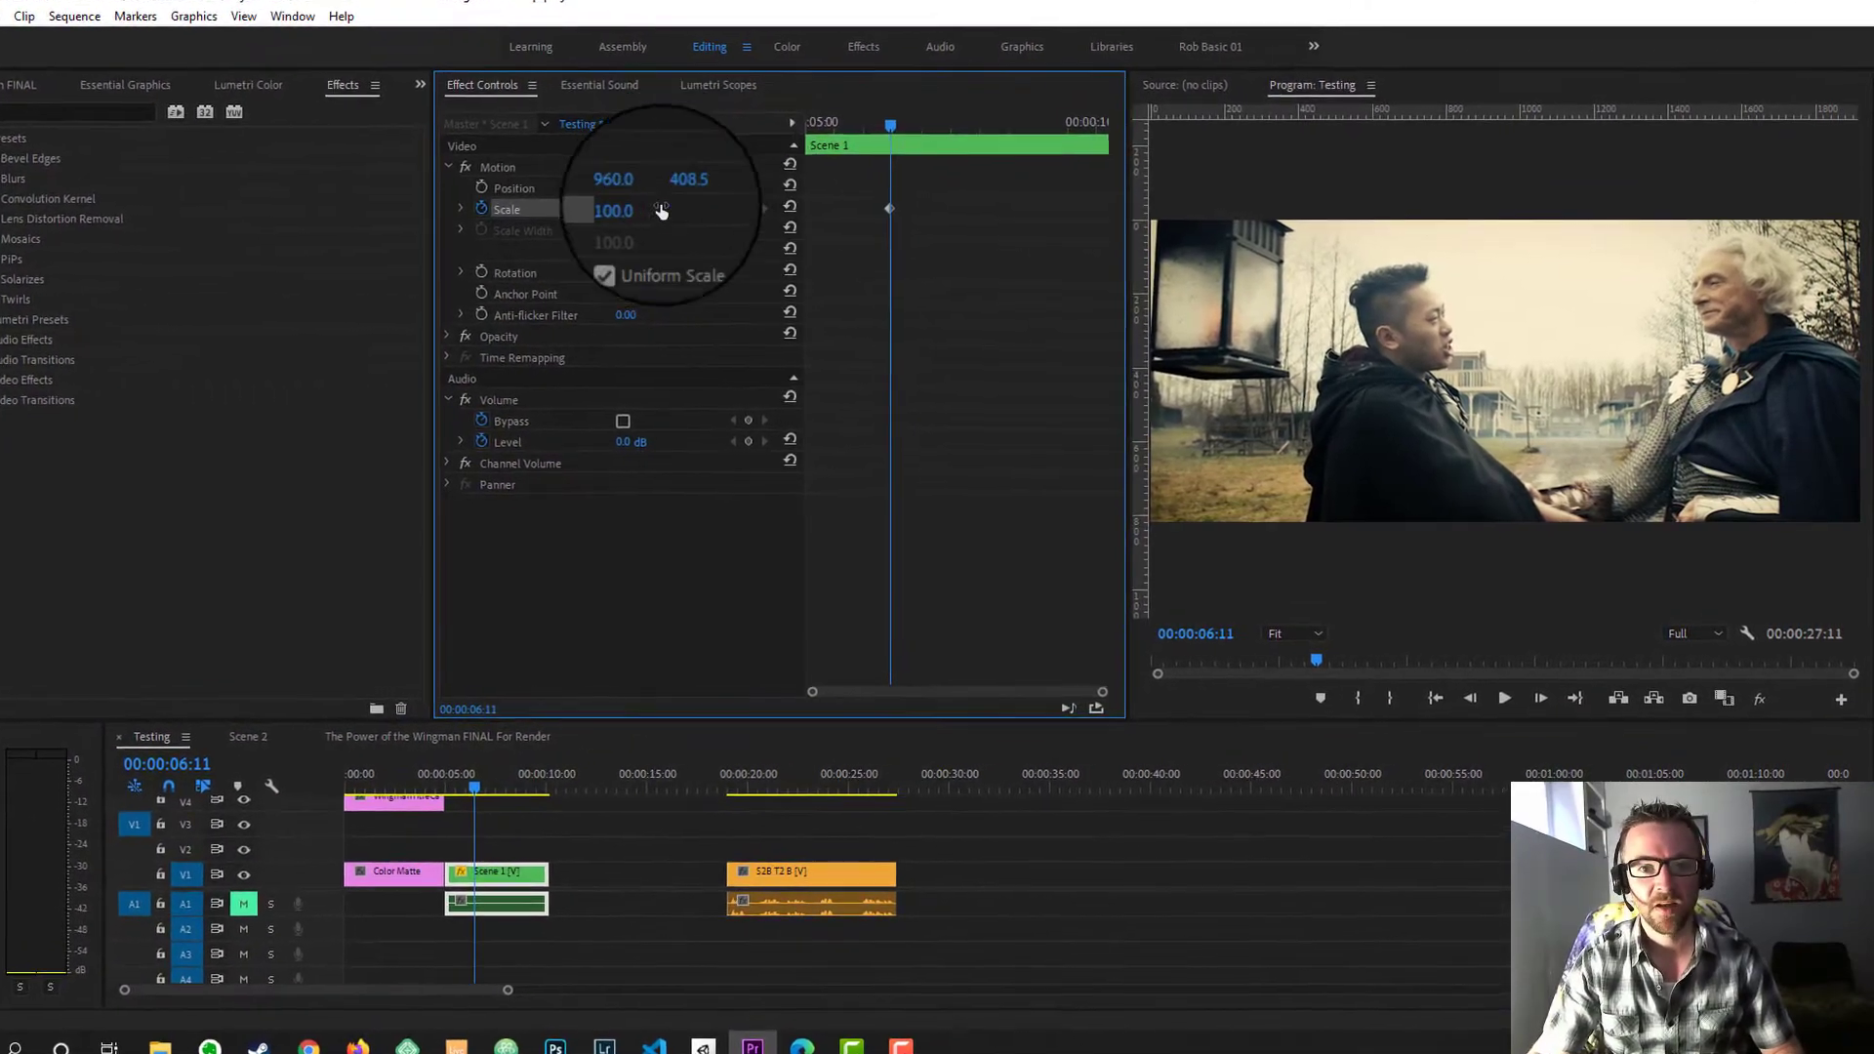
drag(894, 129, 941, 132)
click(918, 122)
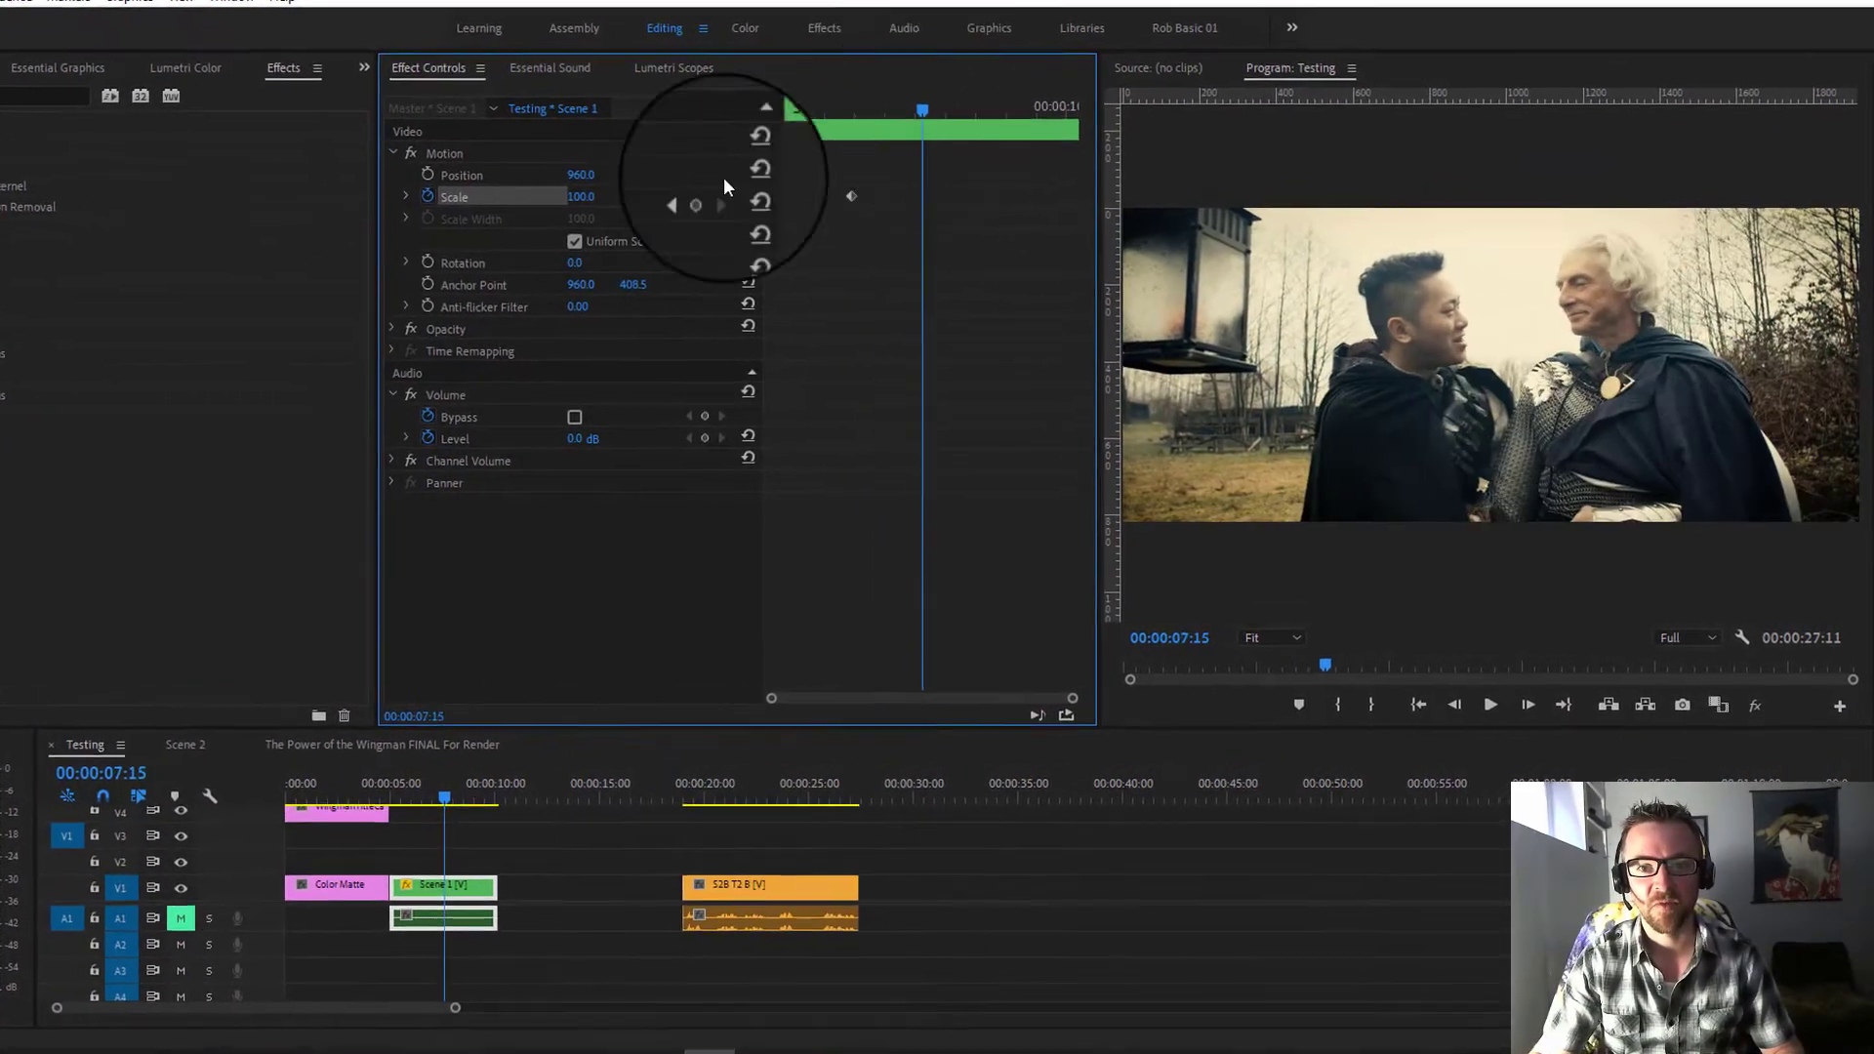
click(595, 199)
text(110)
key(Return)
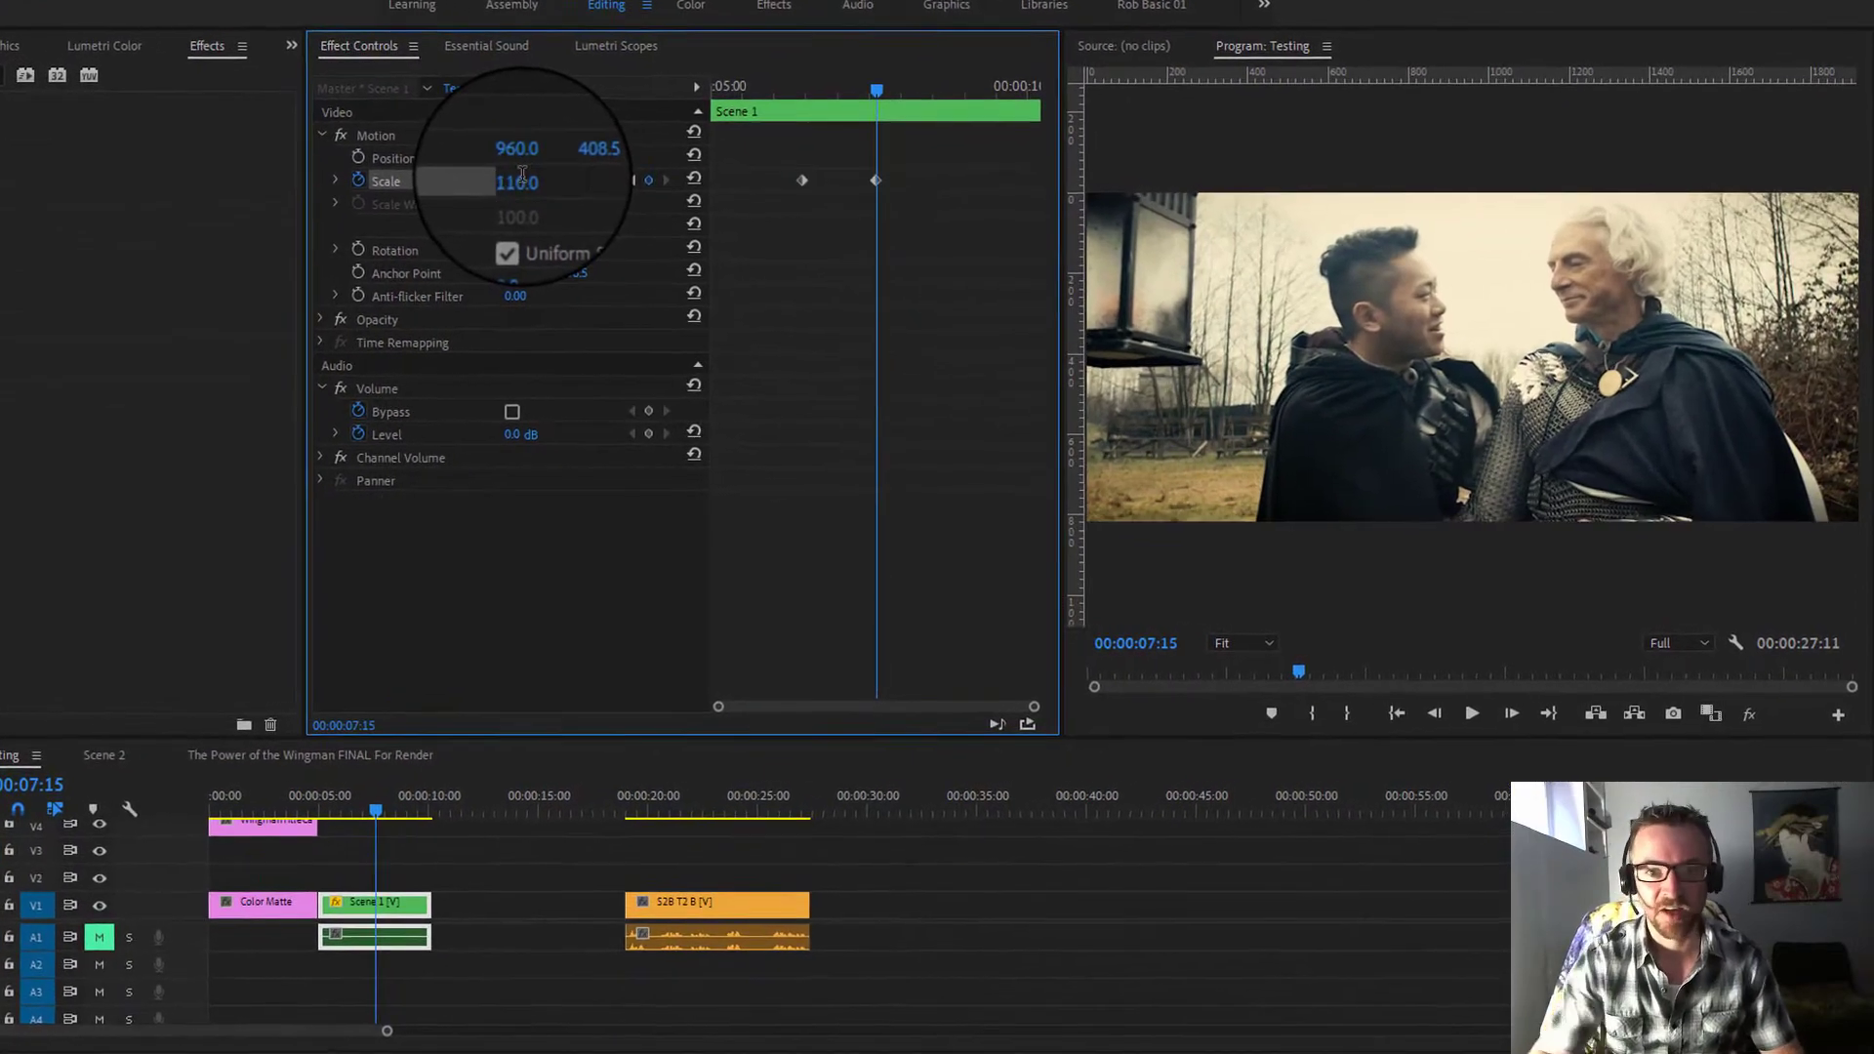
- Move the first Scale keyframe to the clip start and play back the push-in
drag(814, 185, 1013, 168)
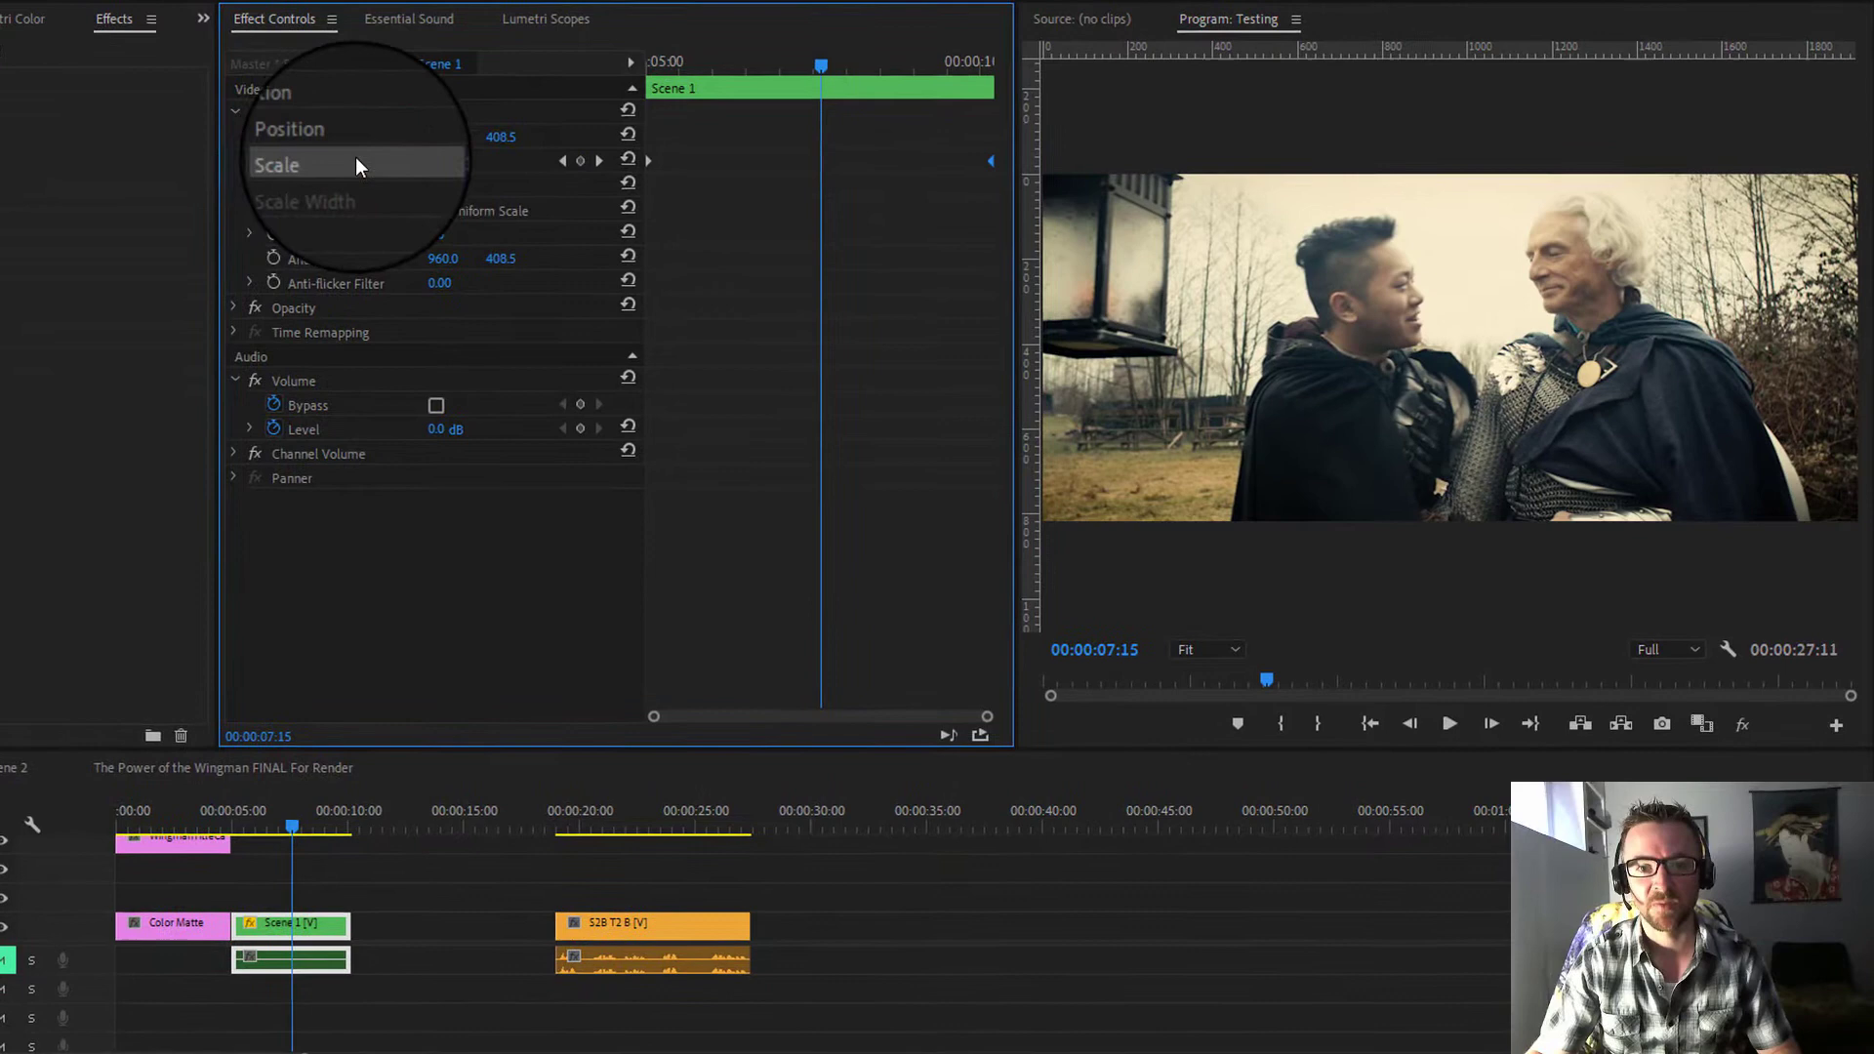
click(652, 61)
click(638, 59)
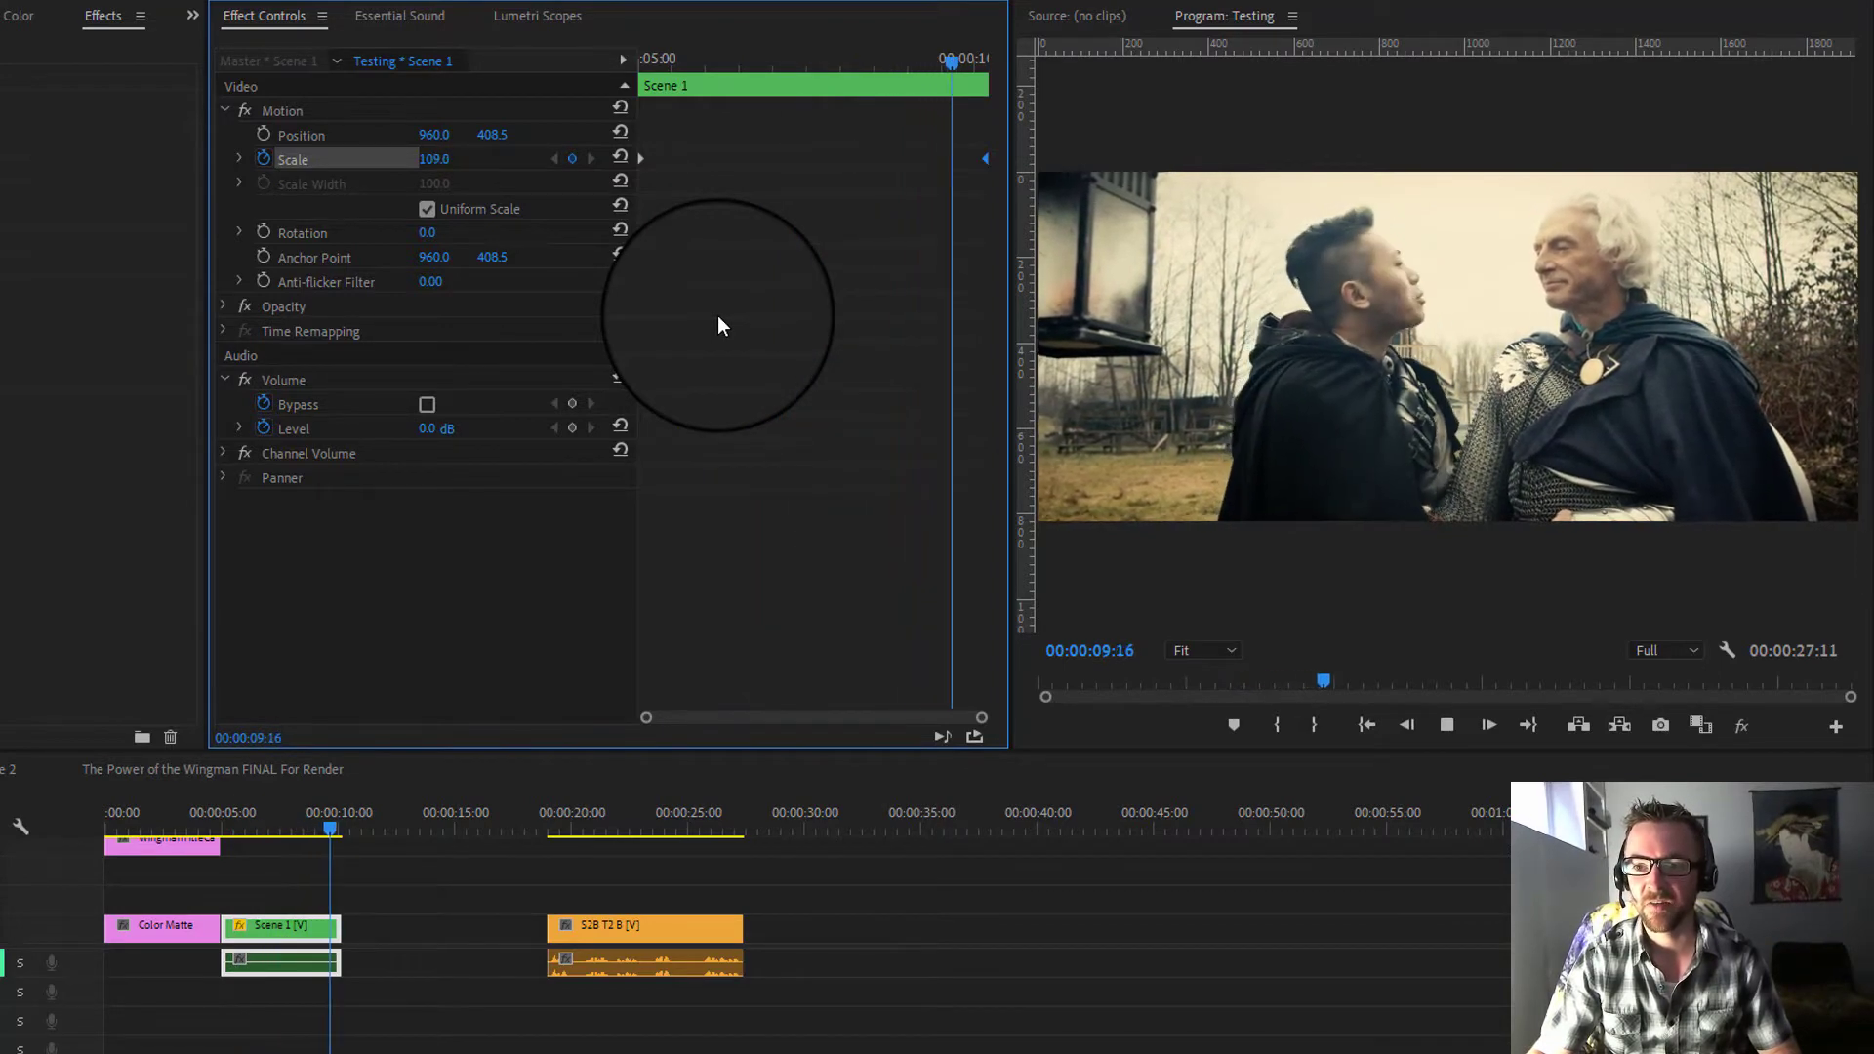
key(space)
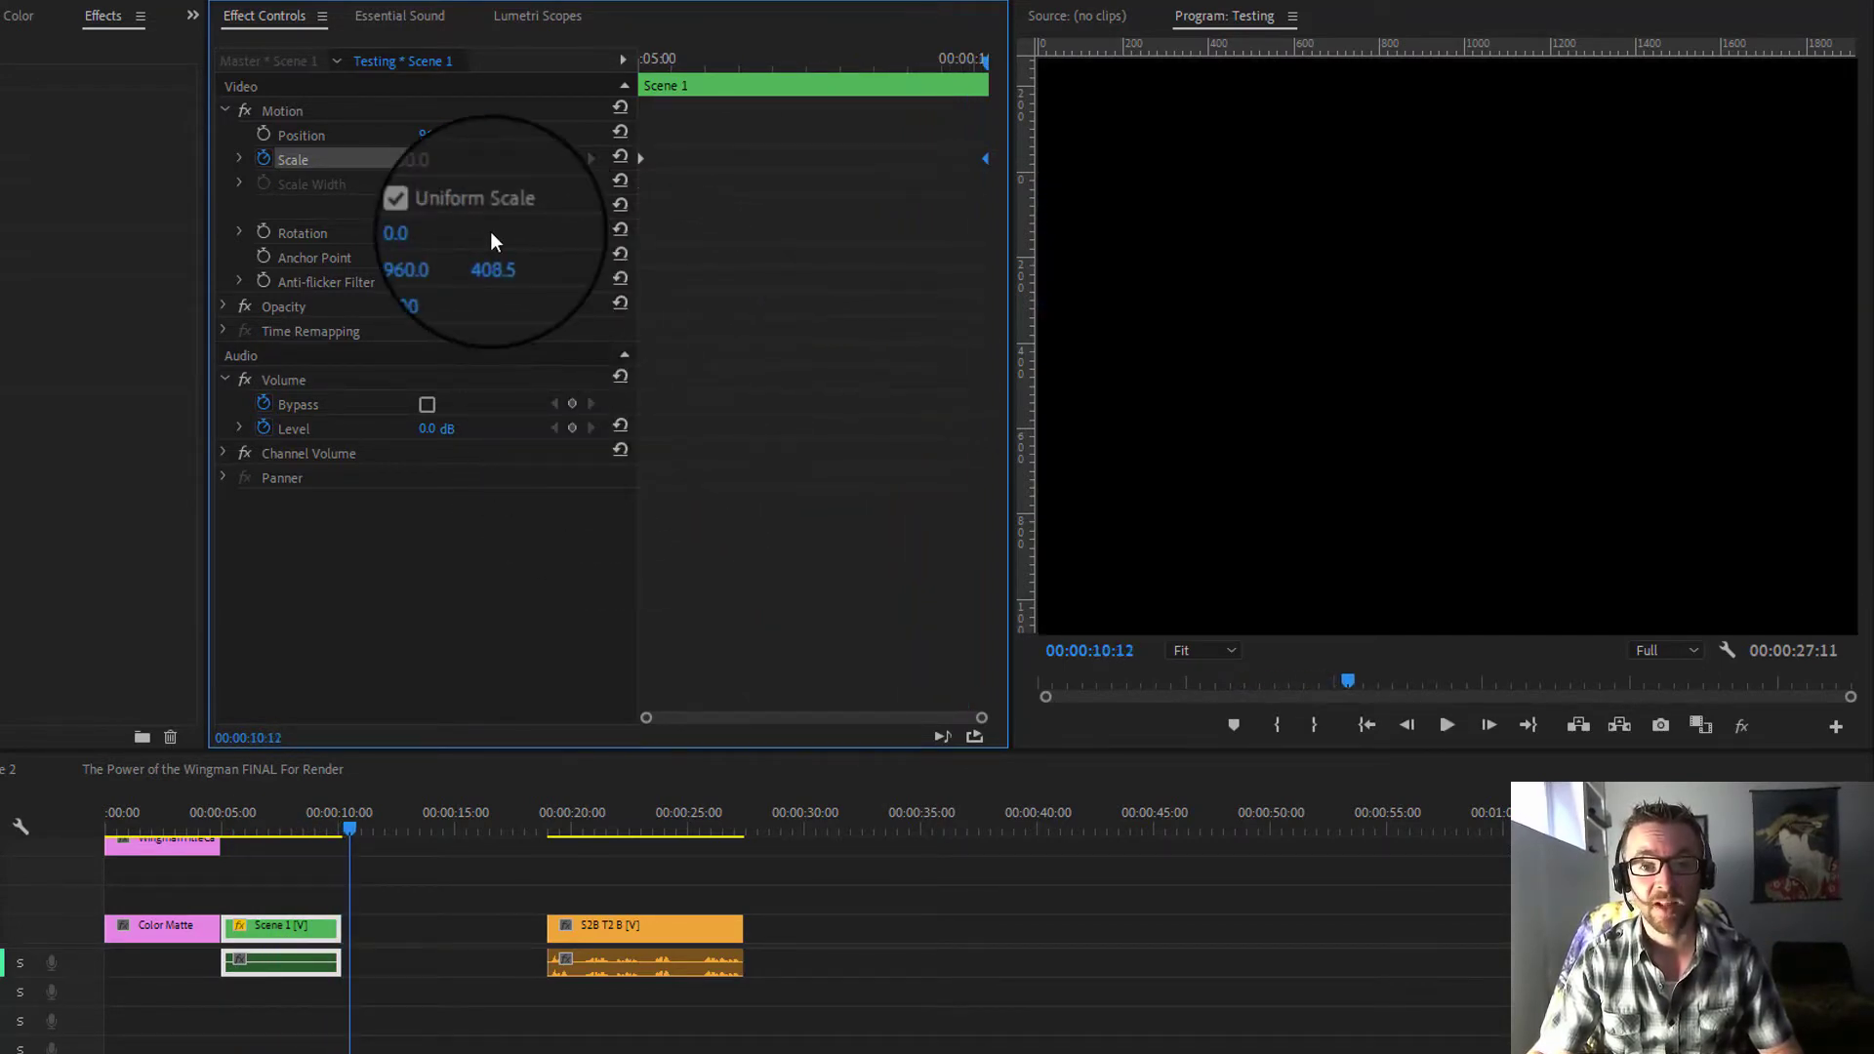
click(281, 831)
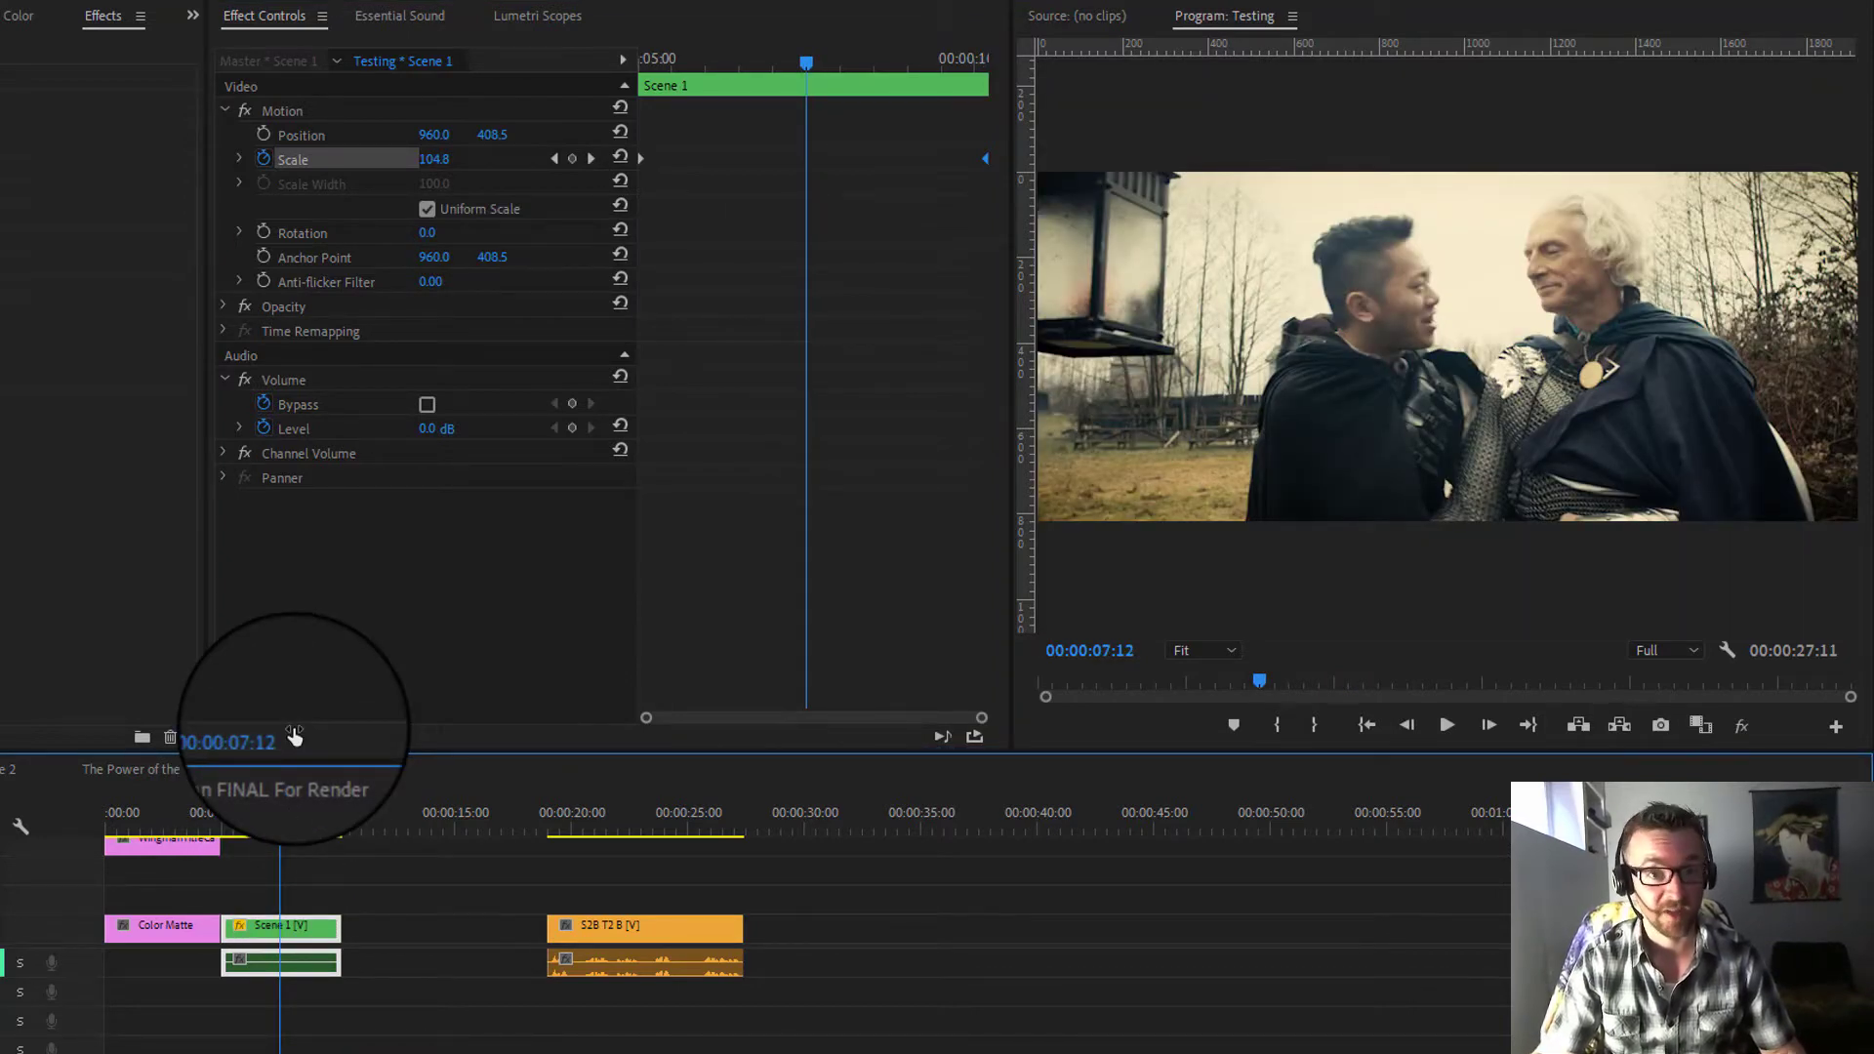
- Save Scene 1's Motion effect as a preset named 'Scale from 100 to 110'
right_click(283, 111)
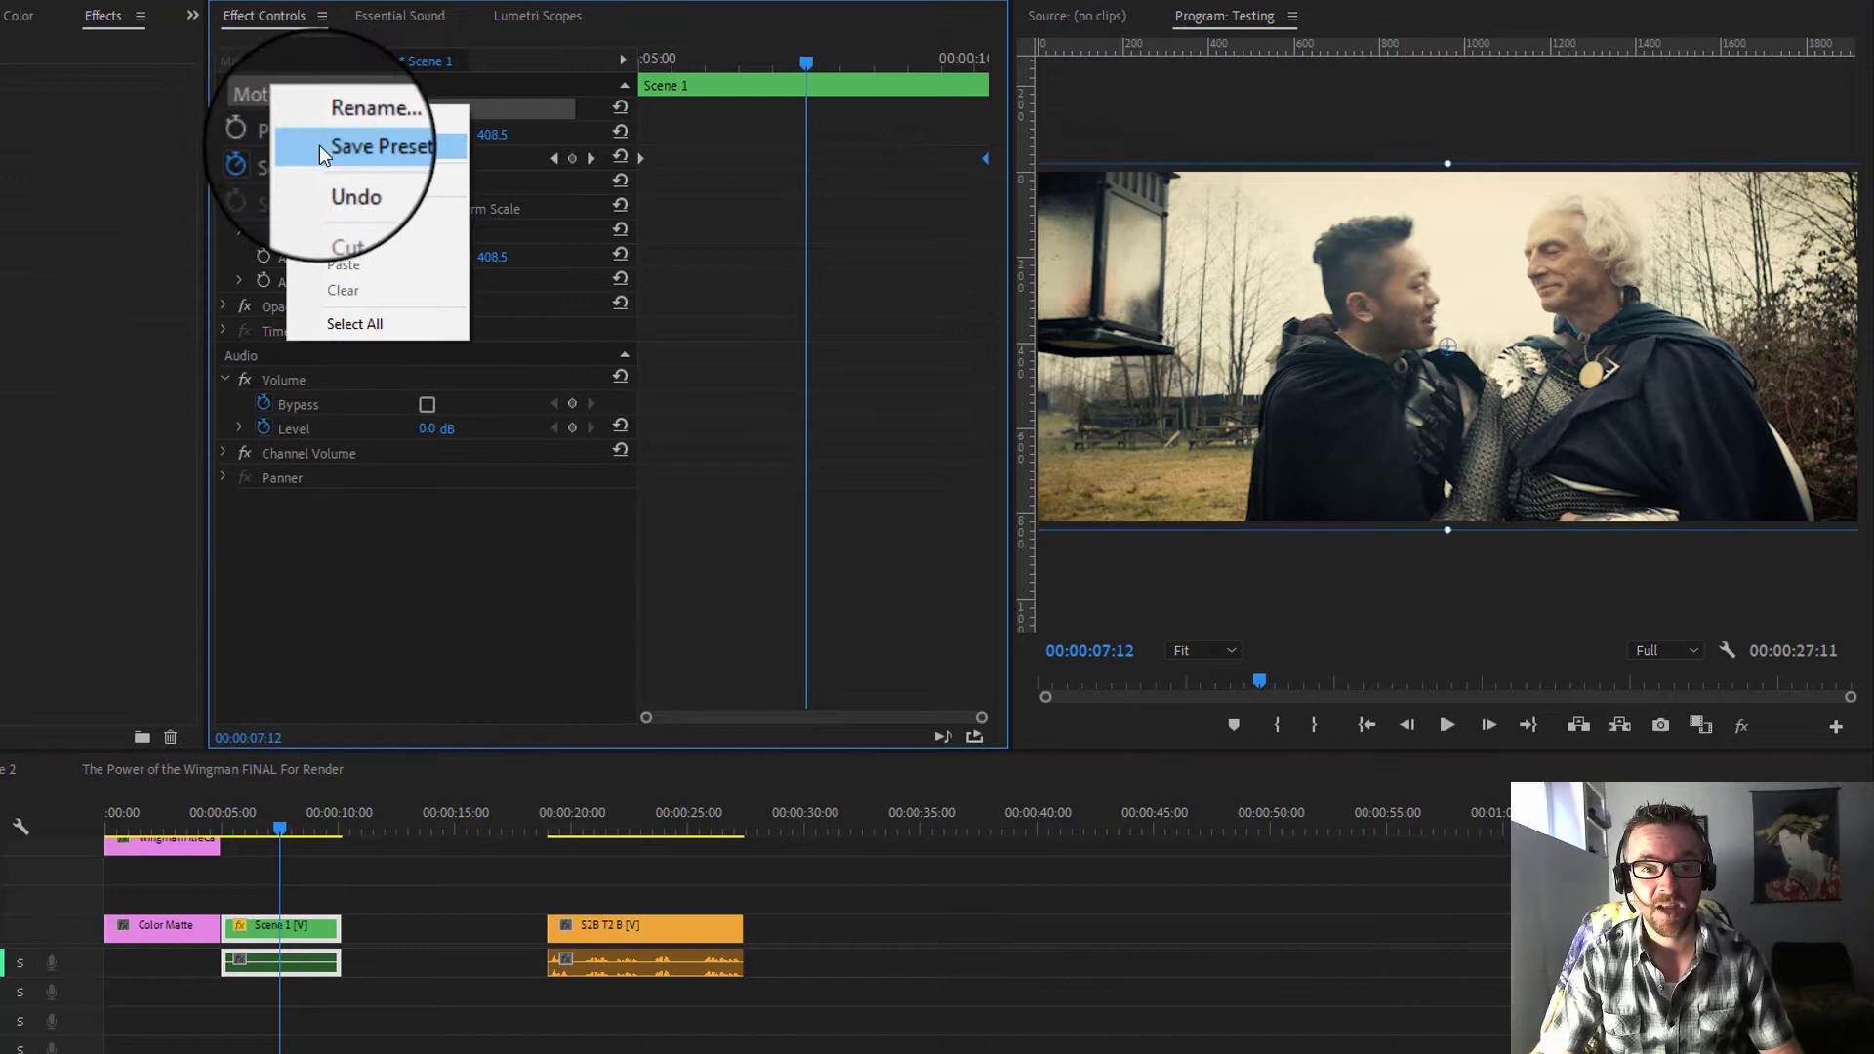
click(320, 145)
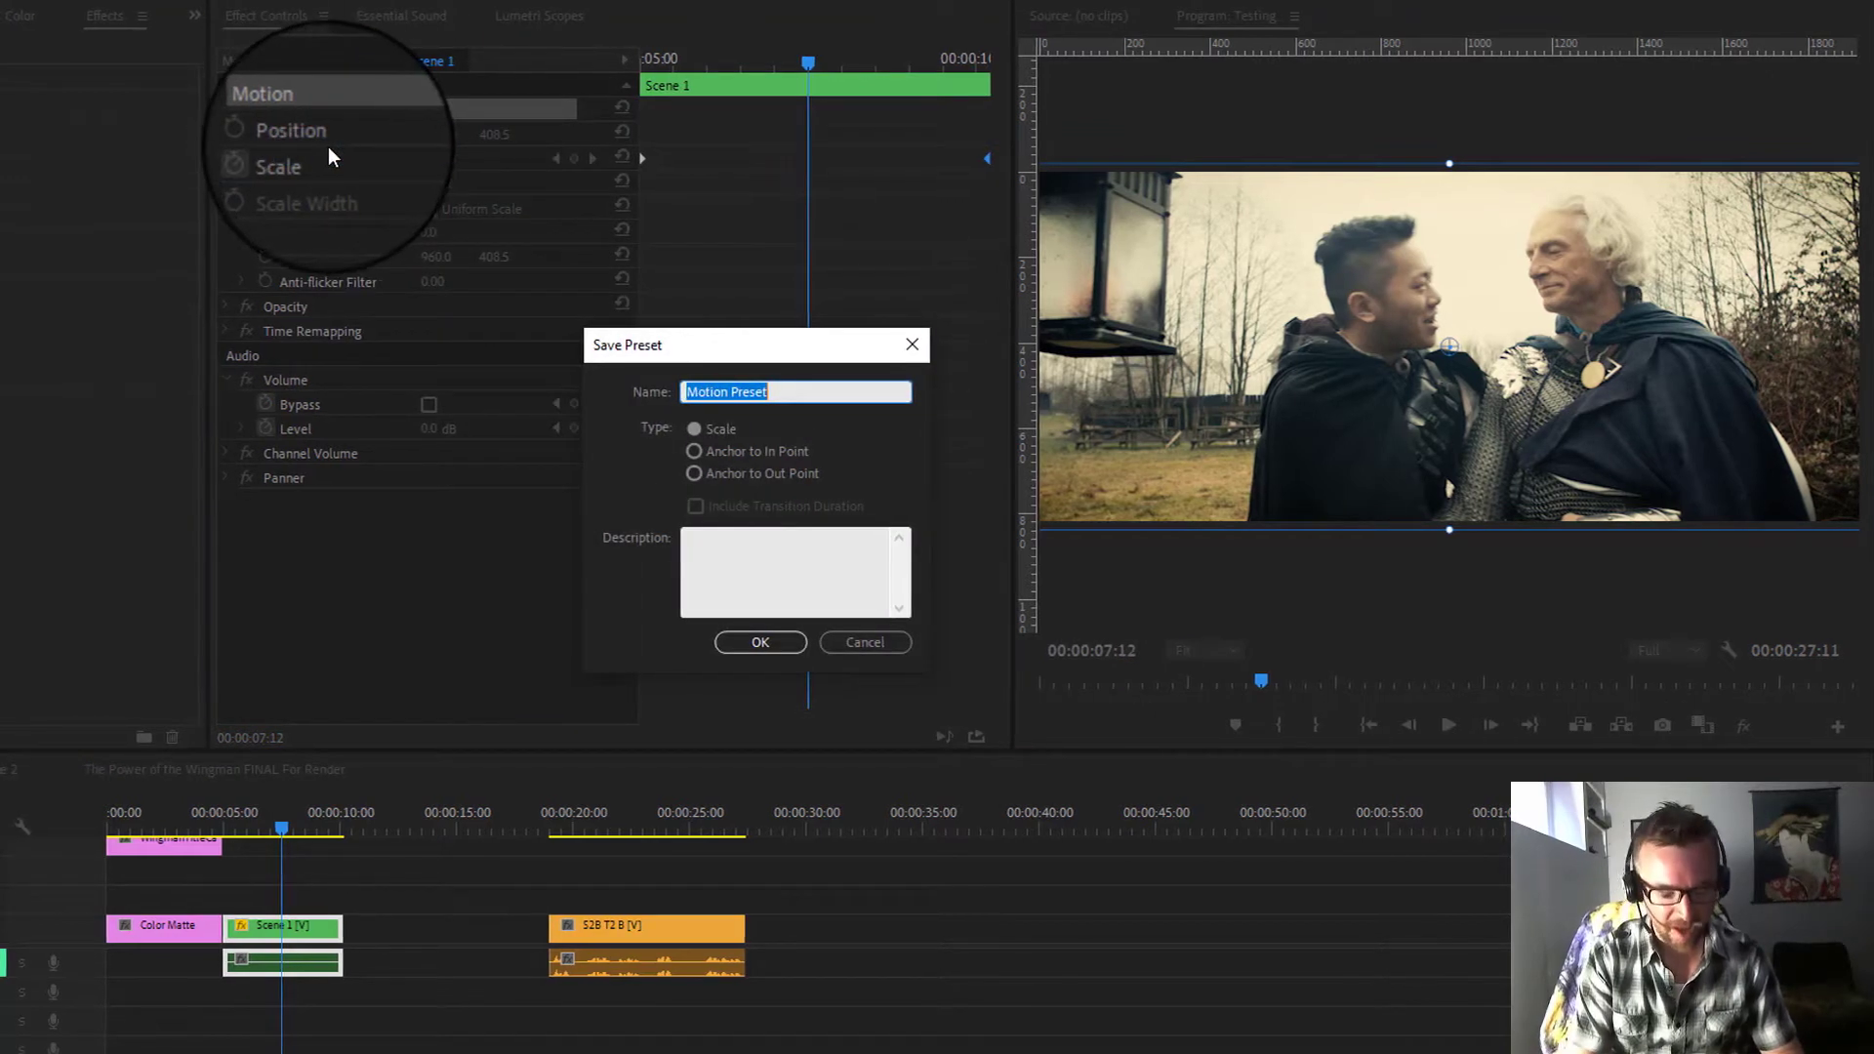
text(Scale from 100 to 110)
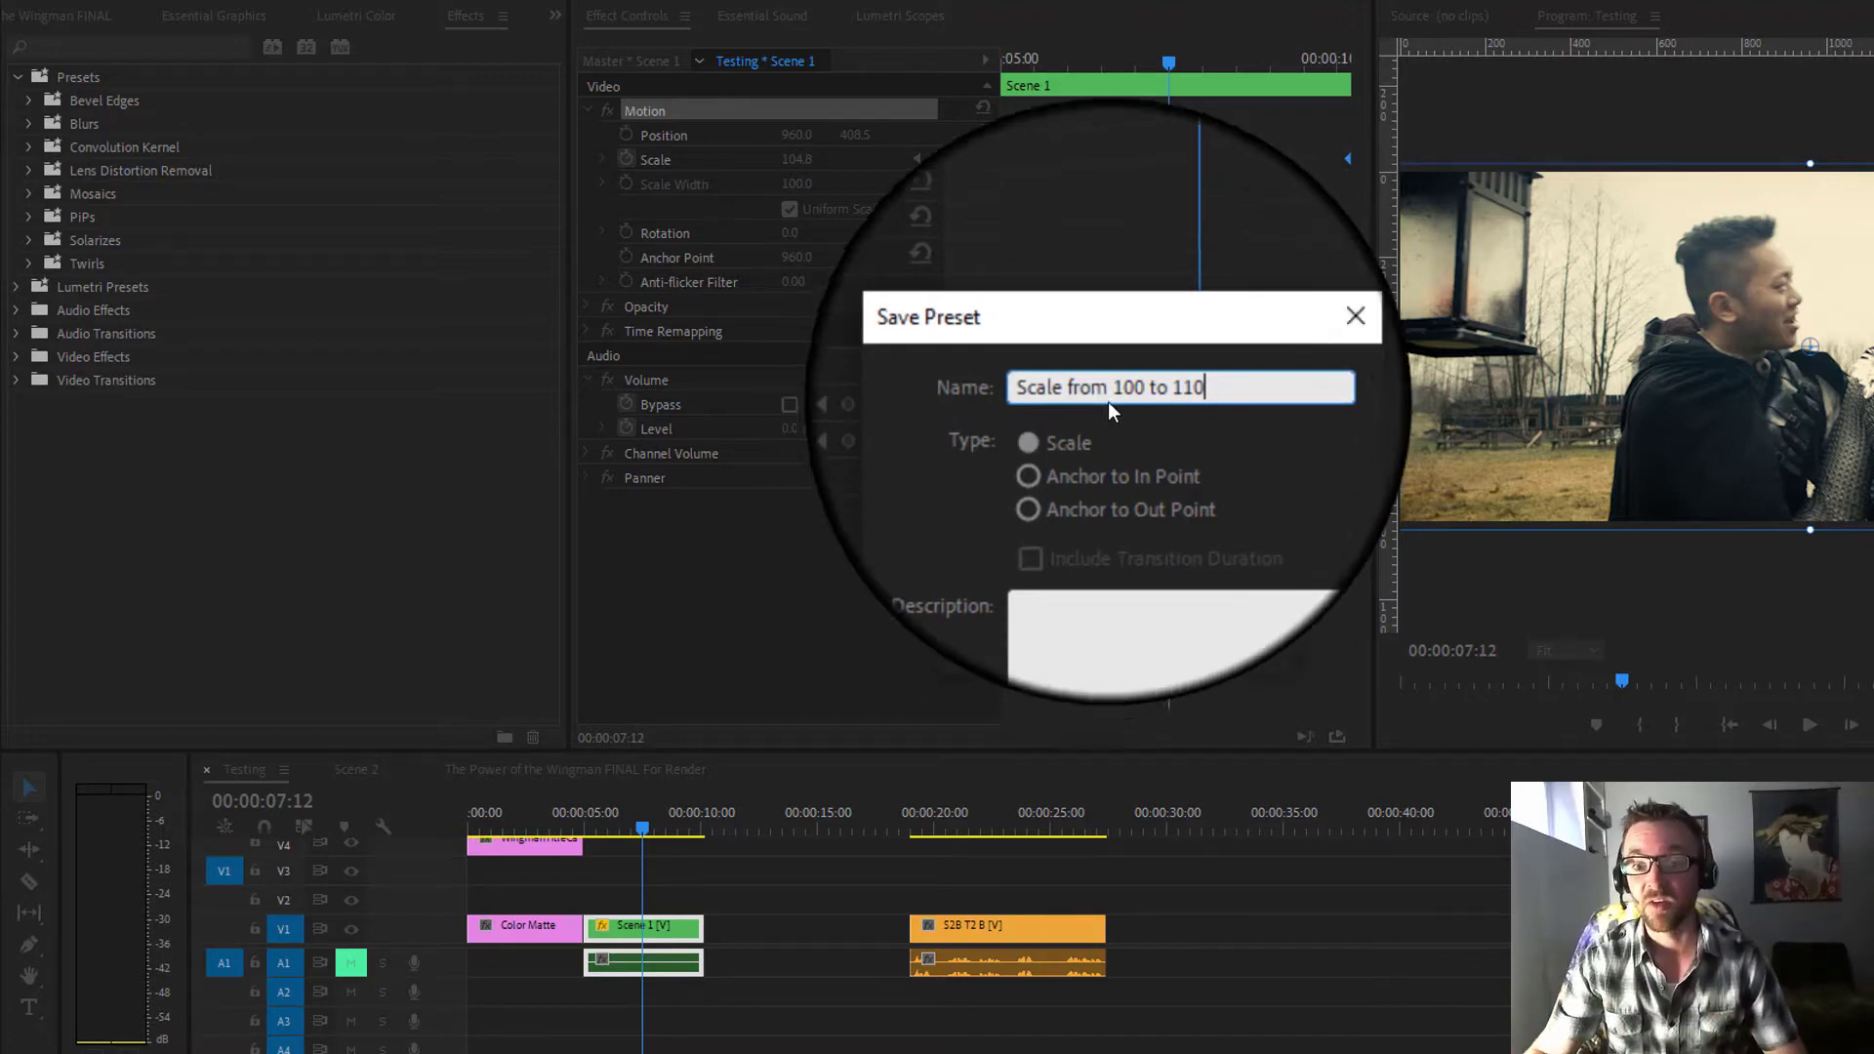
- Save the 'Scale from 100 to 110' preset and select it in the Presets bin
click(1152, 640)
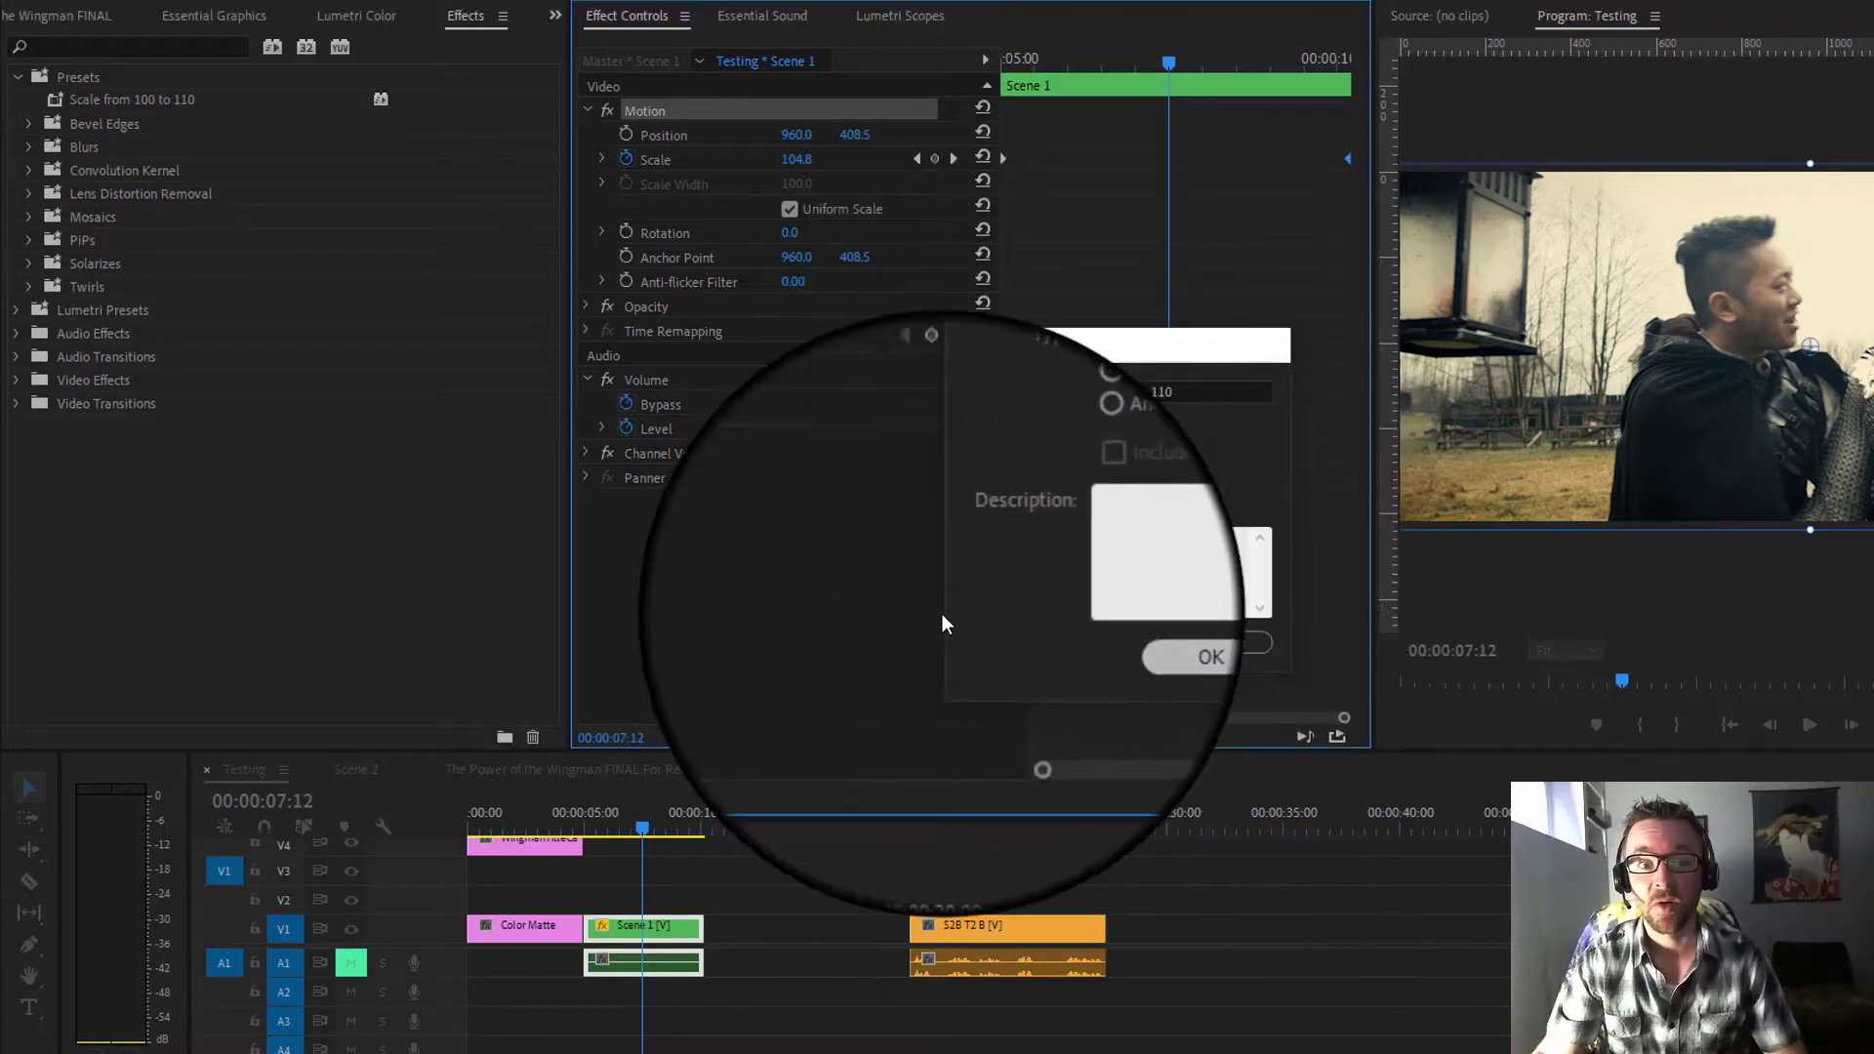
click(124, 107)
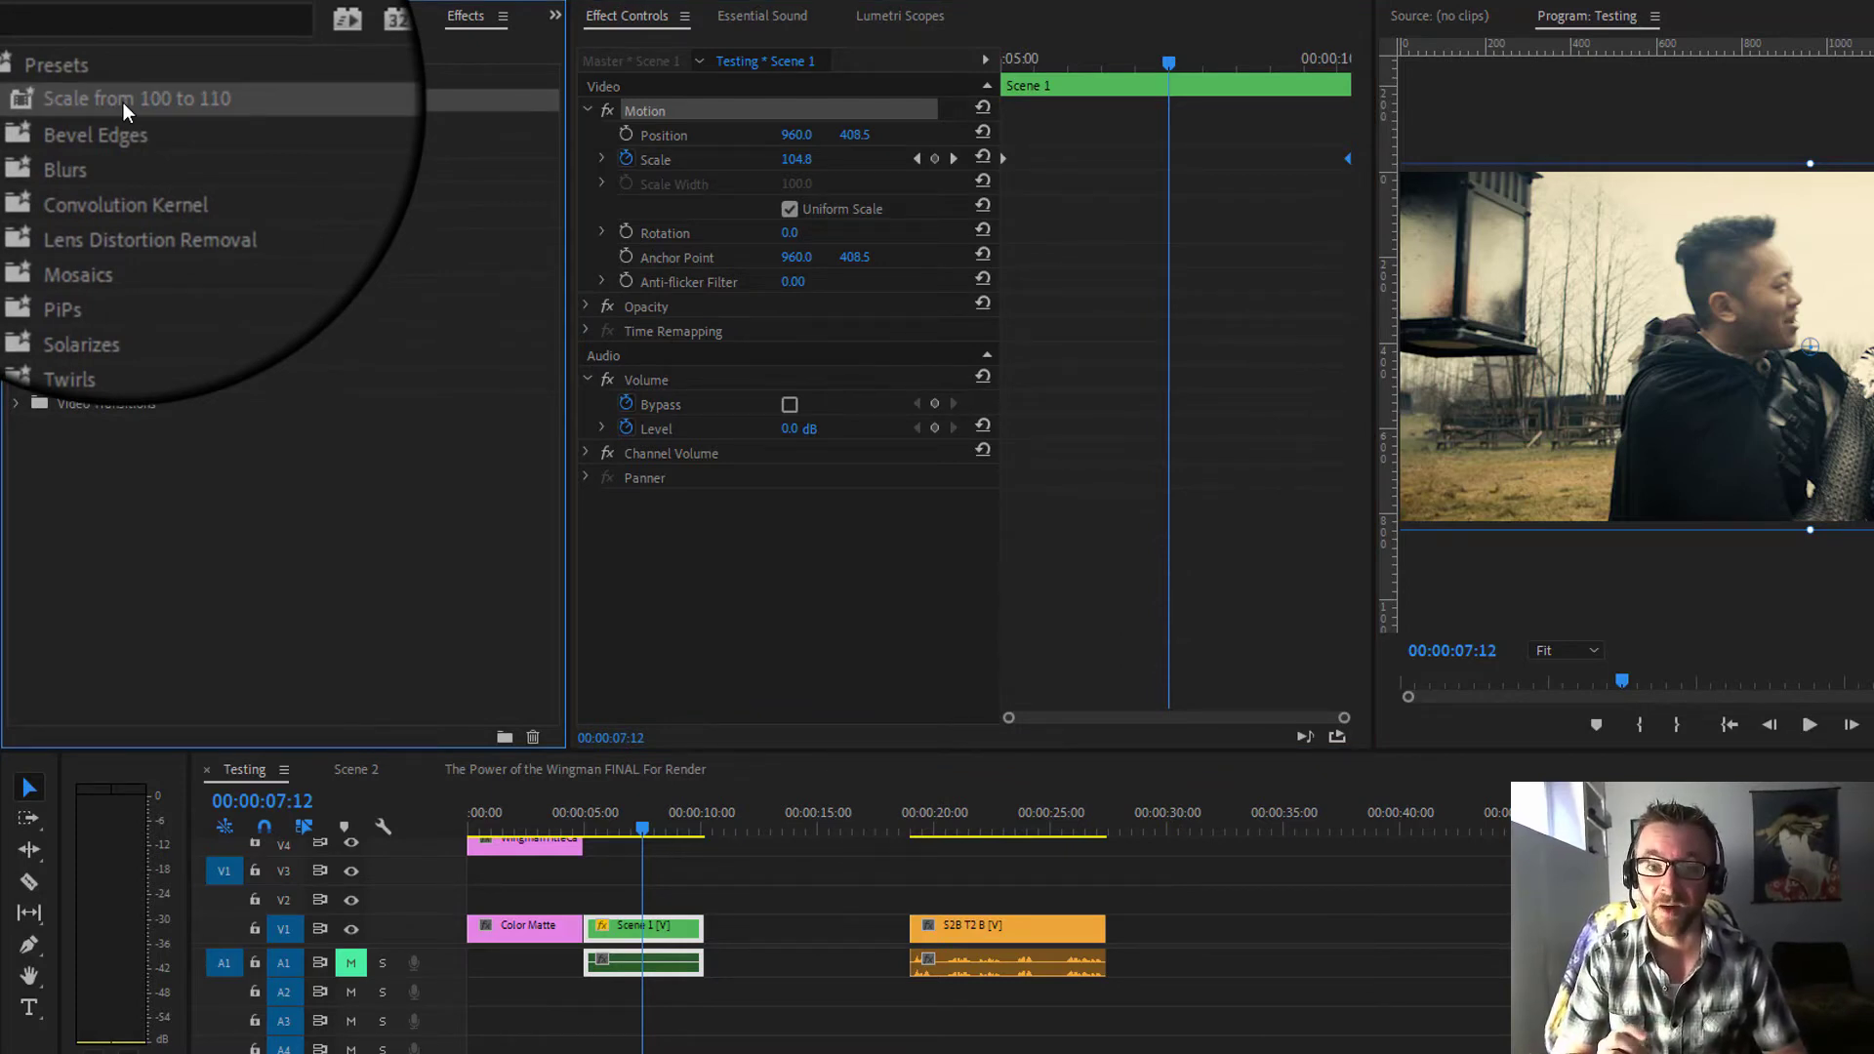
click(654, 927)
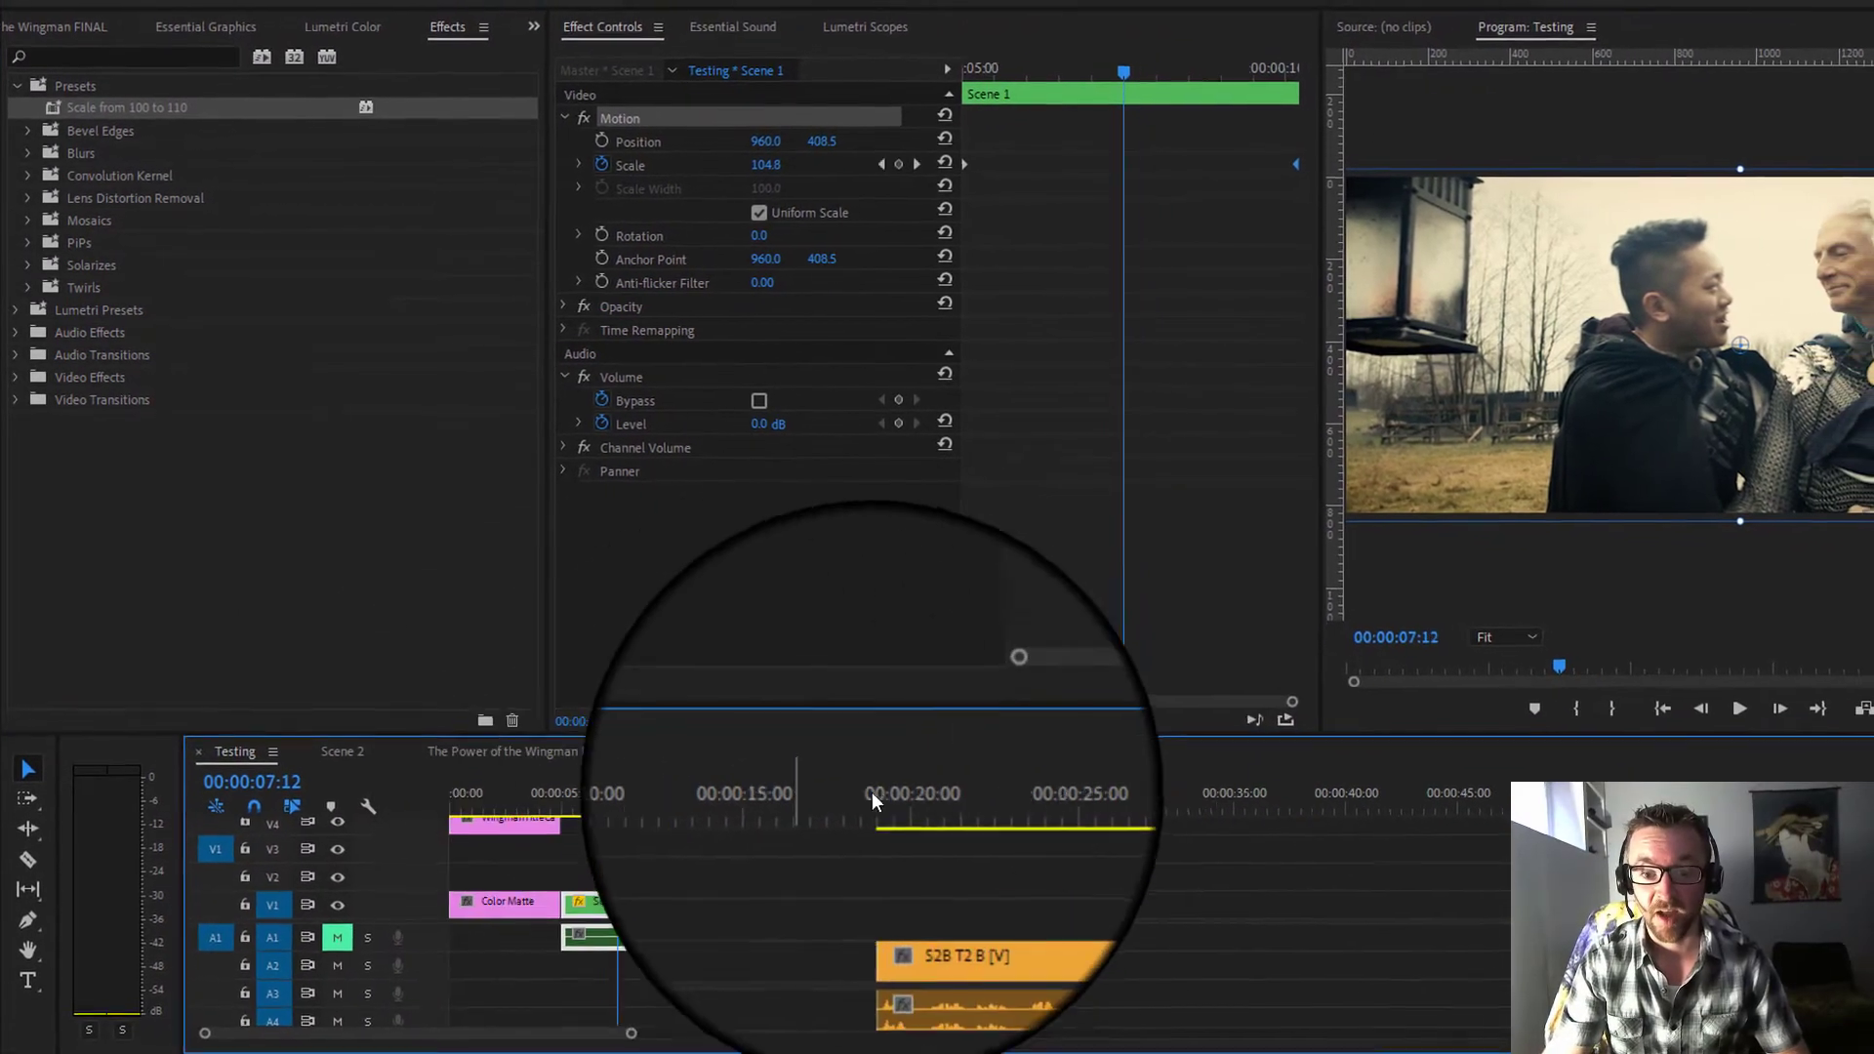
- Apply the preset to clip S2B T2 B, preview the scaling, then undo it
drag(902, 810, 940, 789)
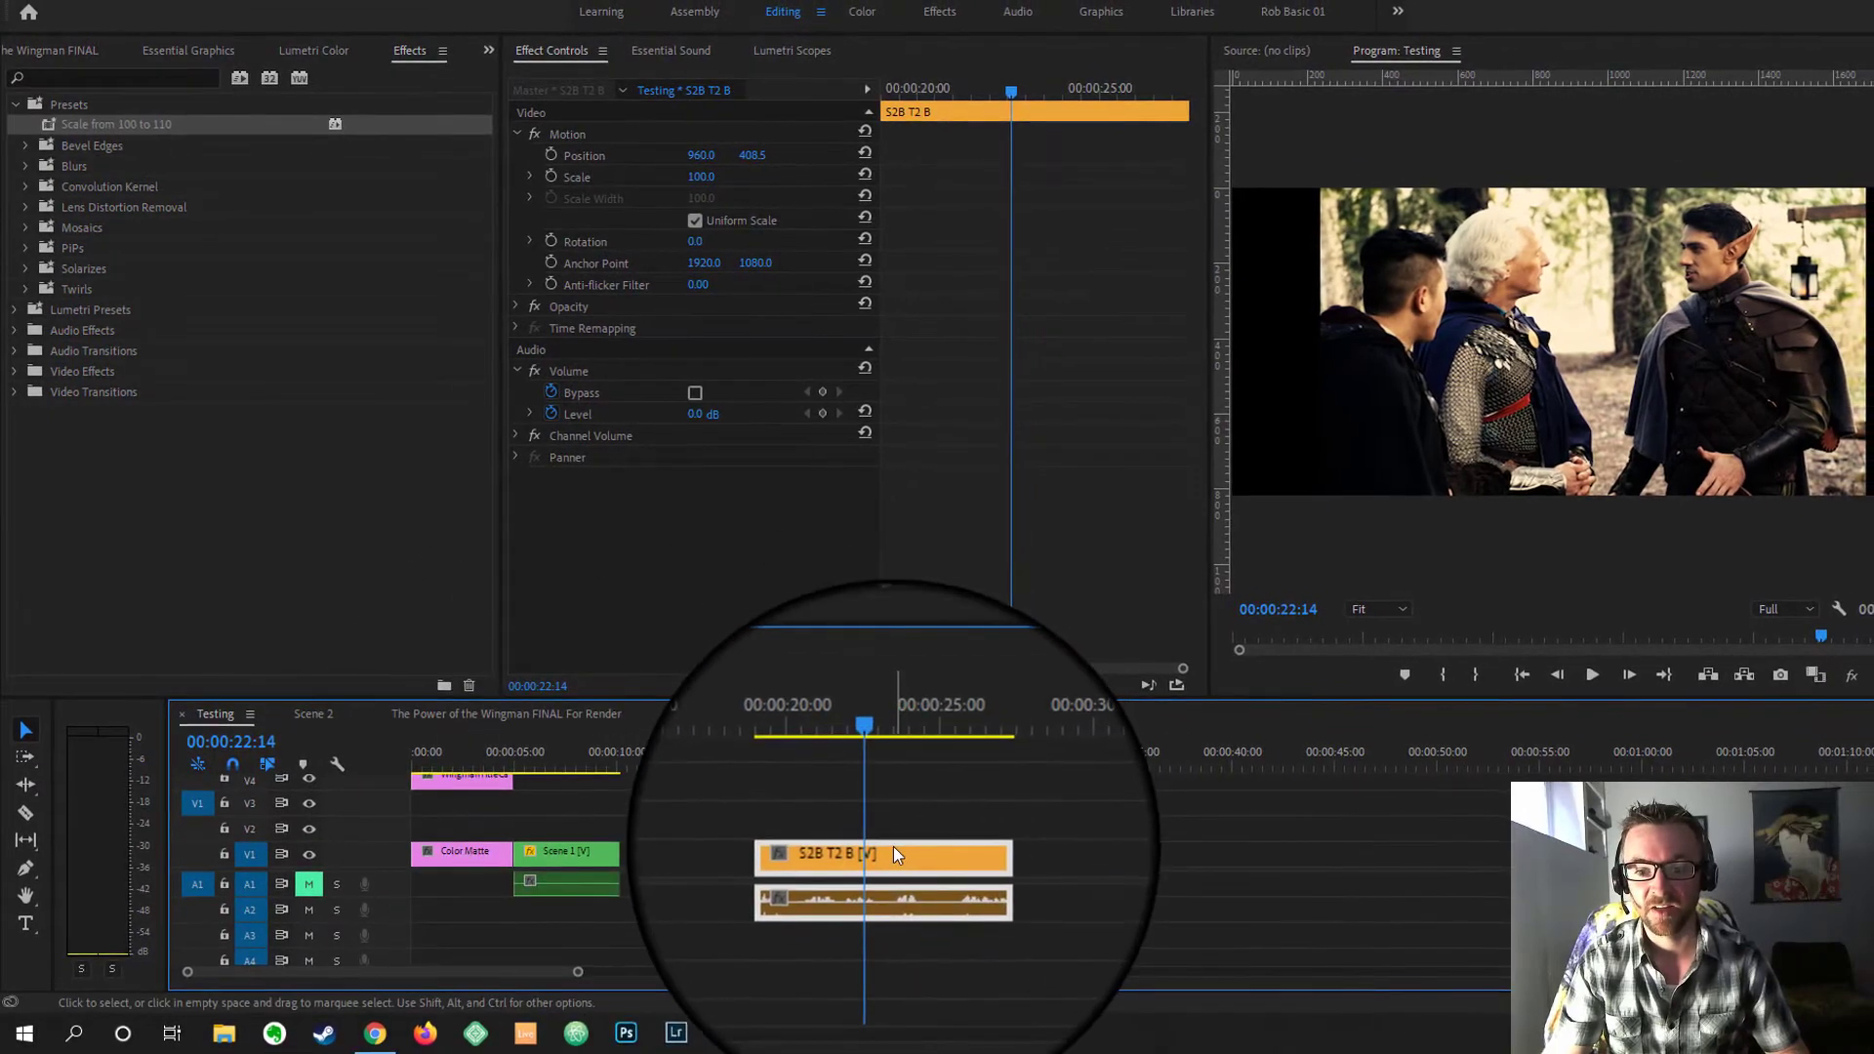
right_click(884, 877)
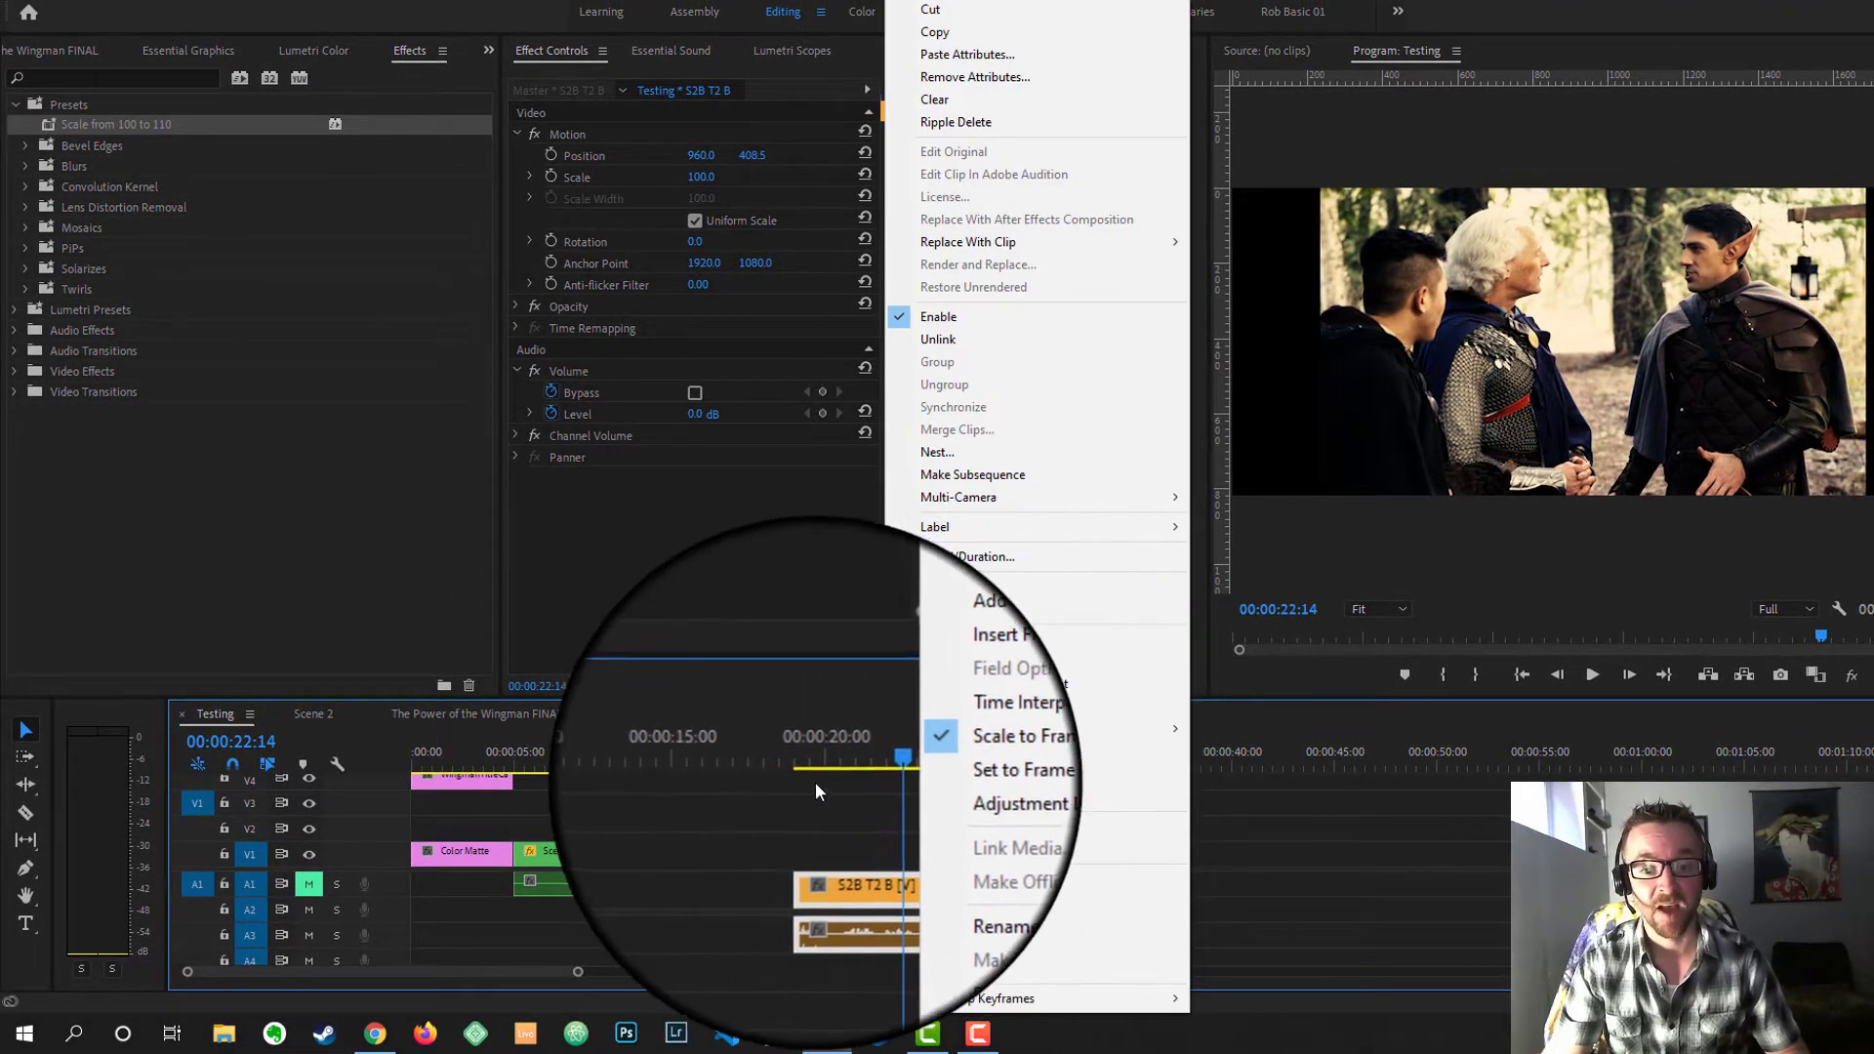
click(793, 788)
drag(120, 125, 877, 851)
drag(807, 762, 947, 773)
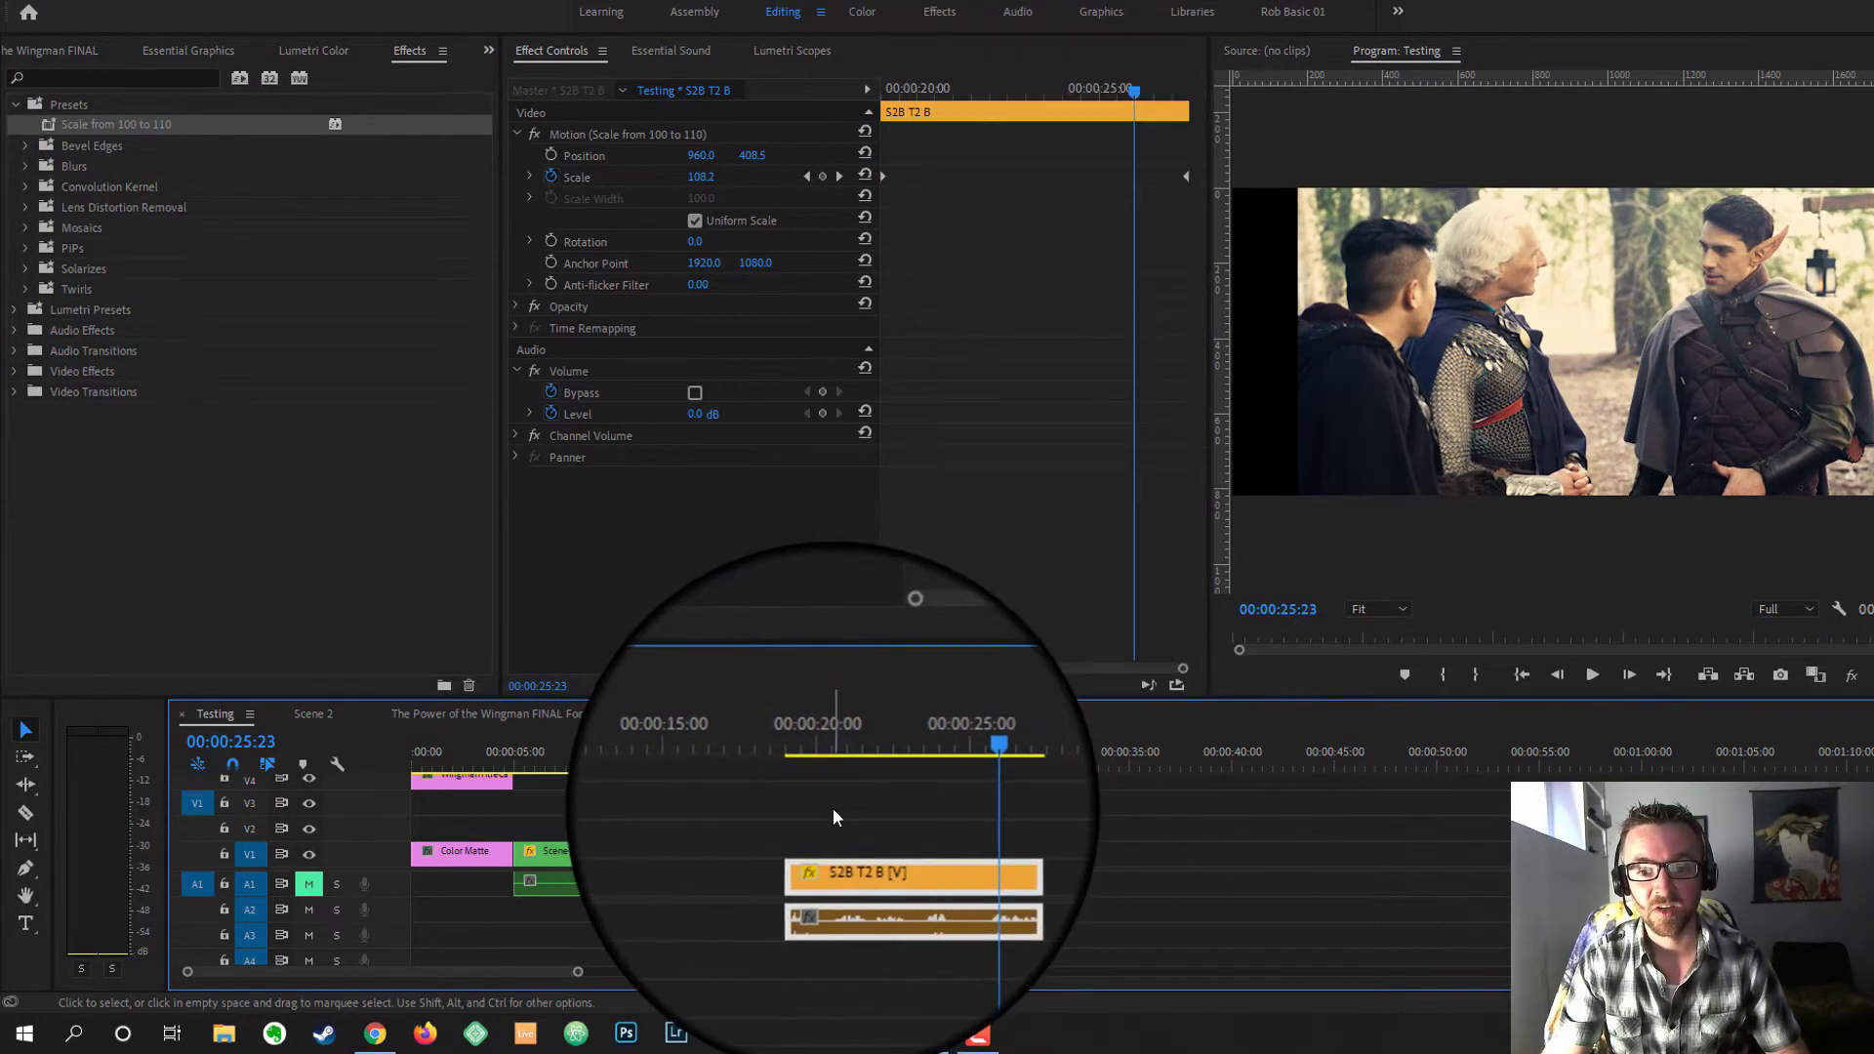
key(ctrl+z)
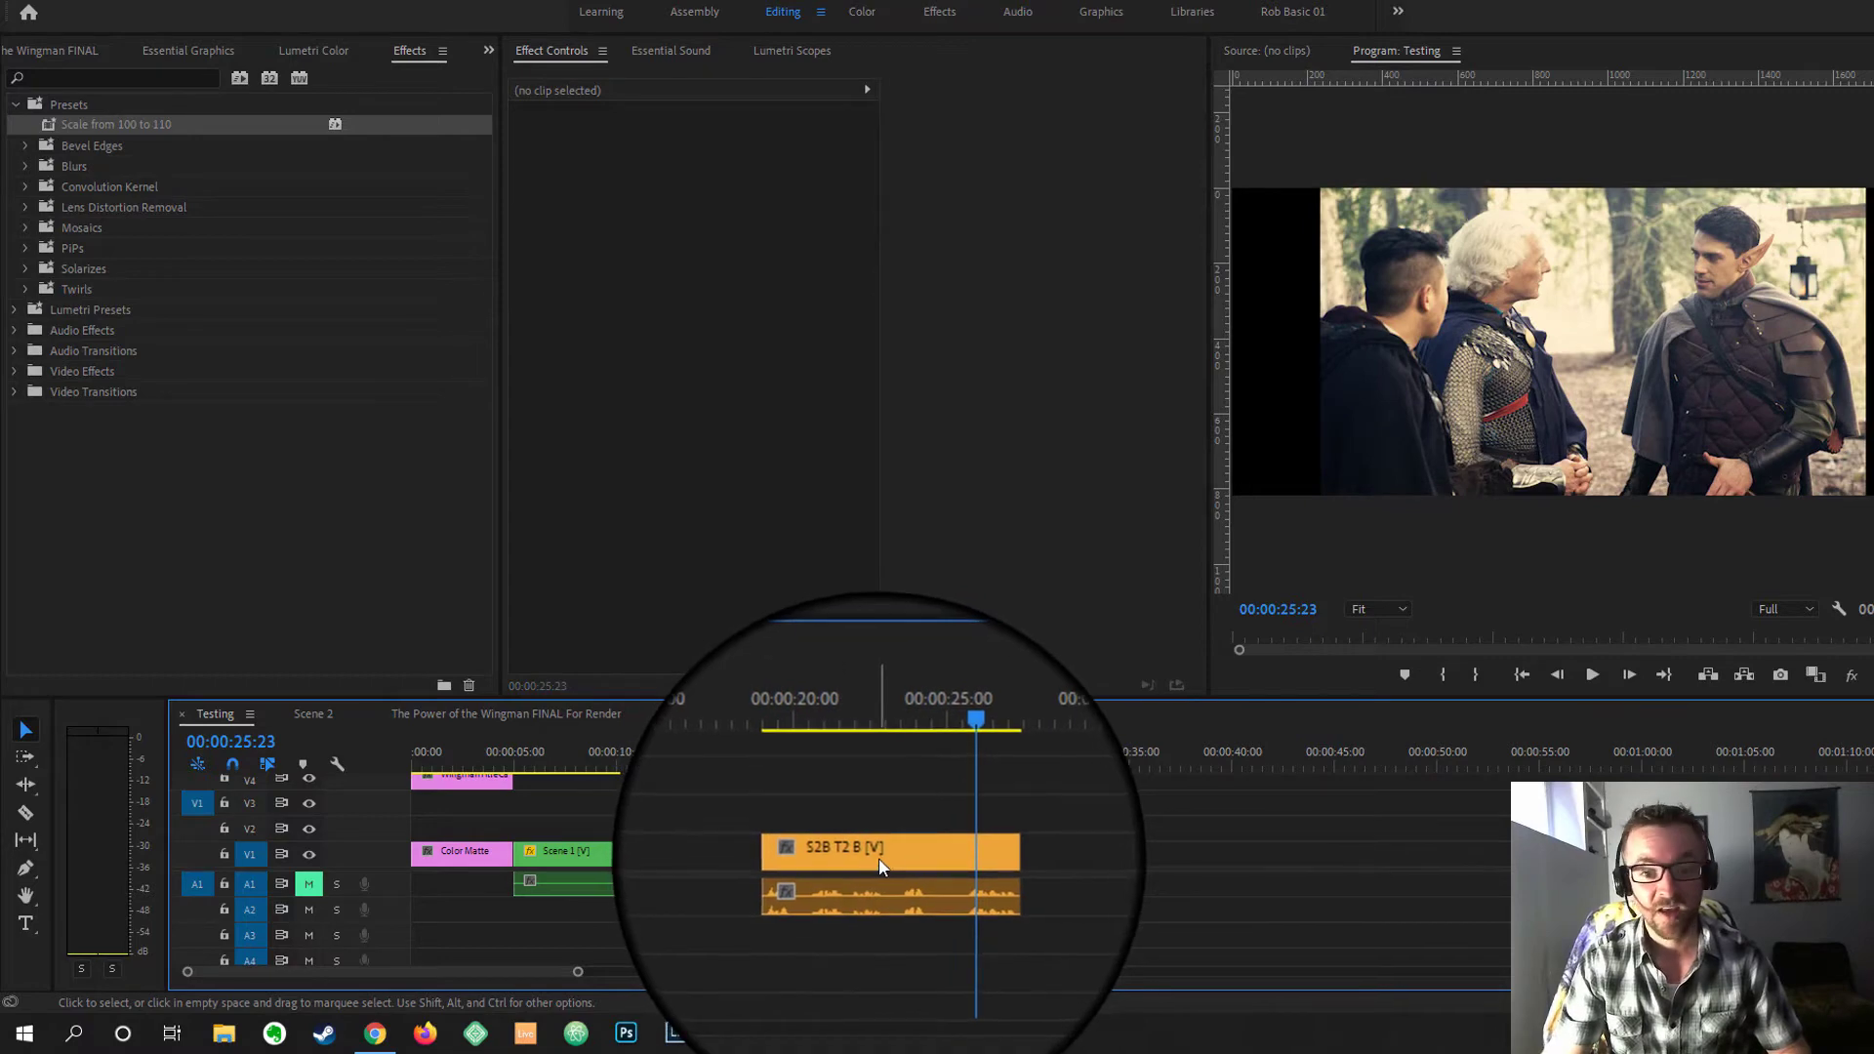
- Turn off frame-size fitting on S2B T2 B, scale it to 50.2, and move it to 953.0, 532.5
right_click(877, 859)
click(927, 759)
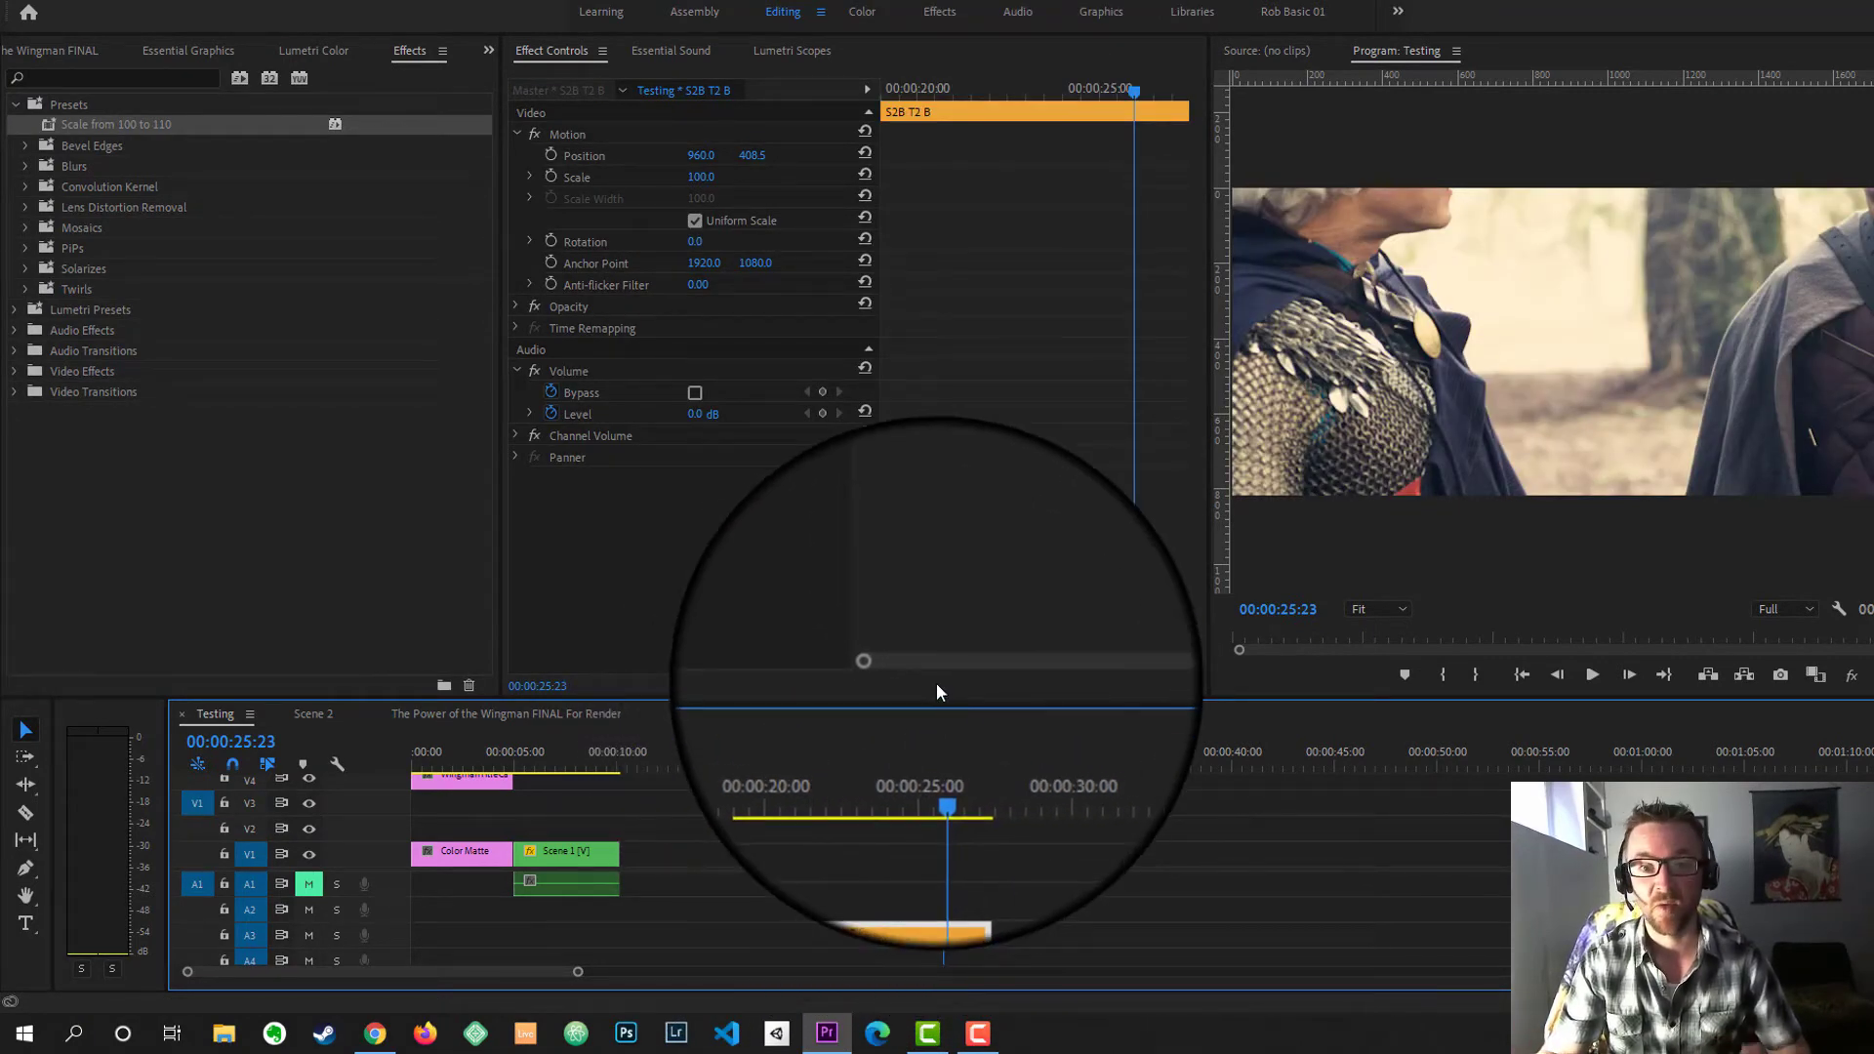
click(530, 177)
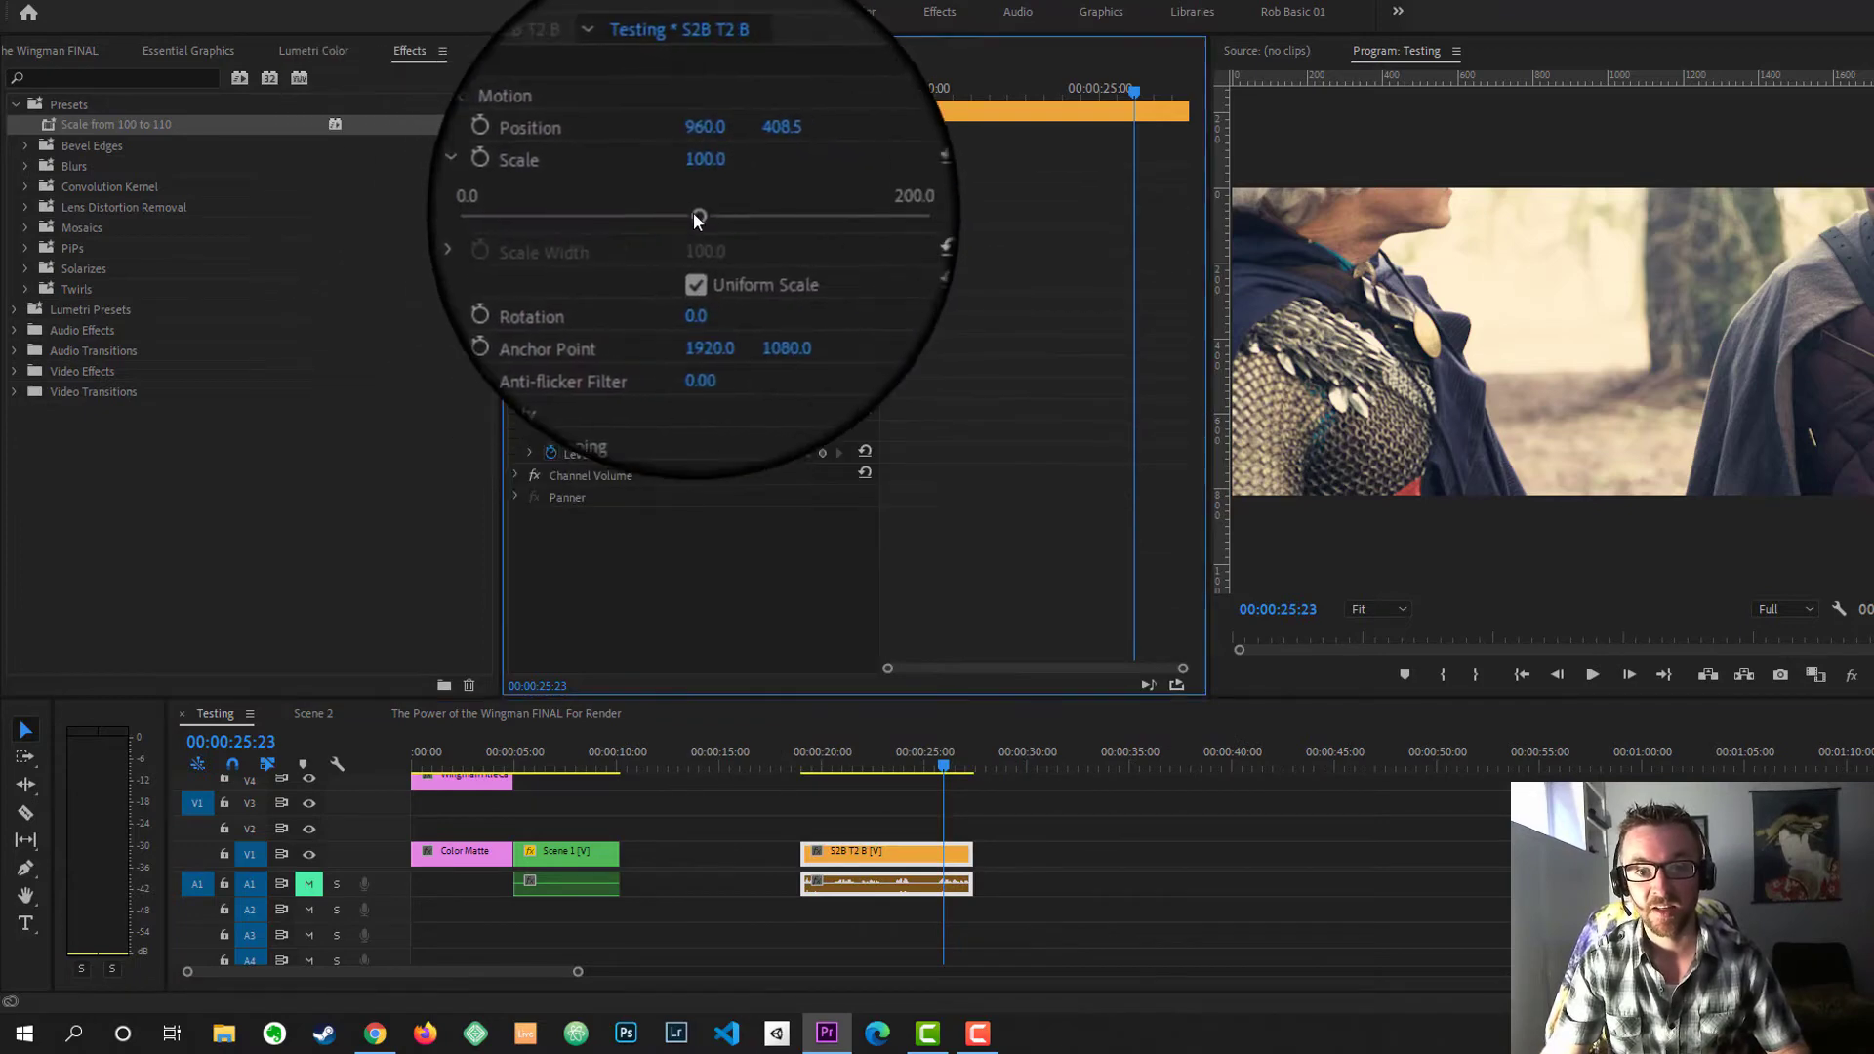
drag(693, 212, 615, 219)
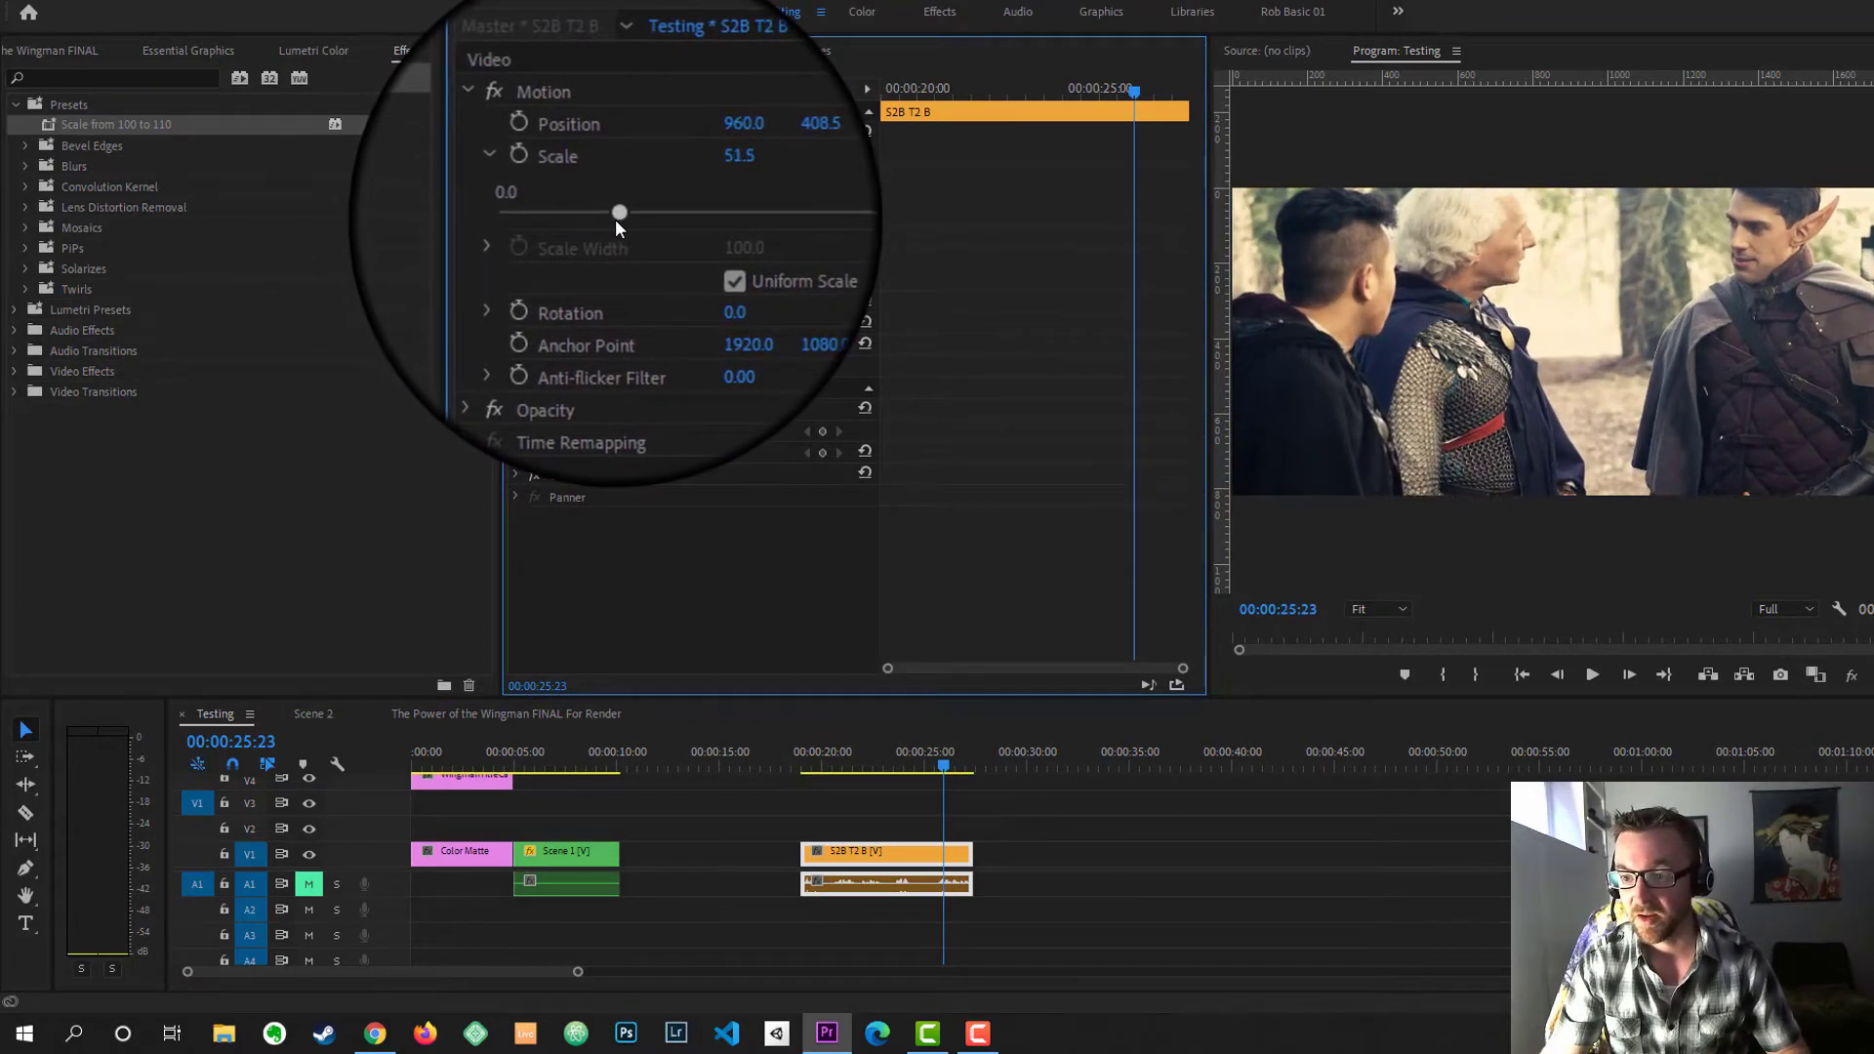
drag(740, 161, 895, 174)
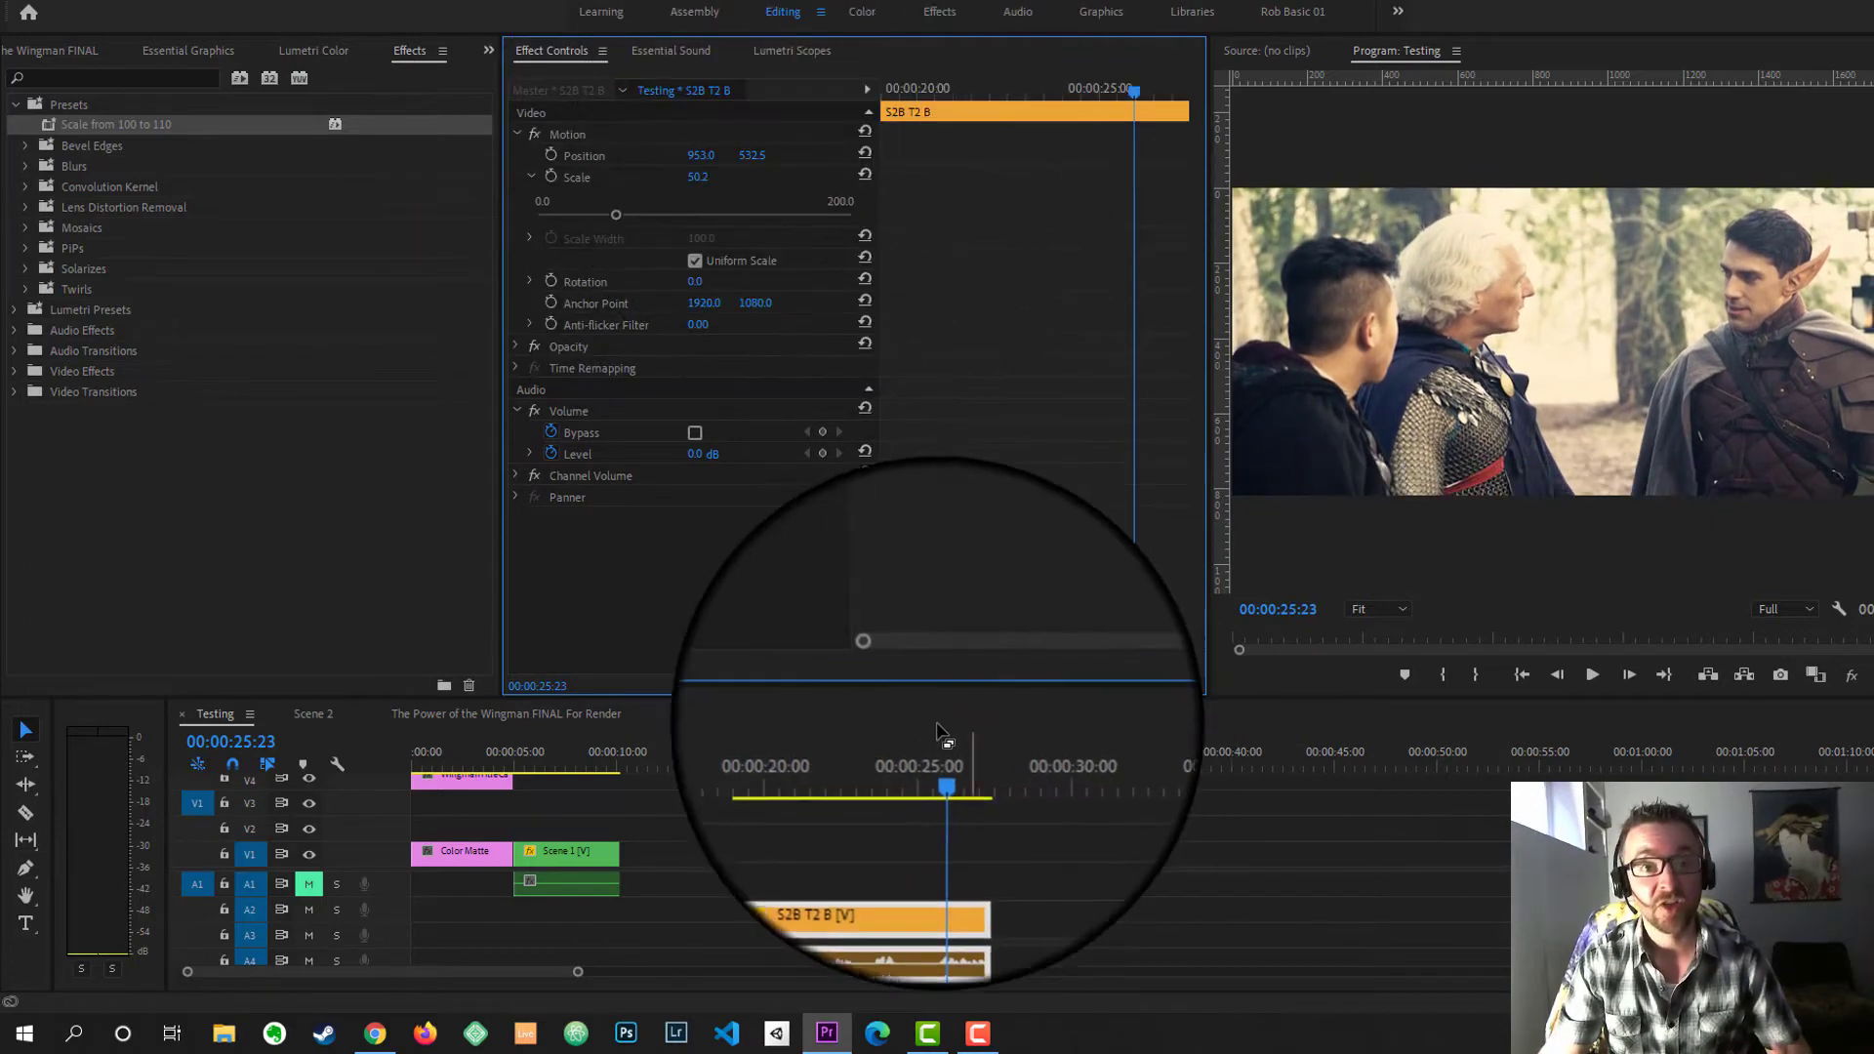
- Keyframe S2B T2 B's Scale from 50.2 at 00:00:22:01 to 60 at 00:00:26:09
click(857, 757)
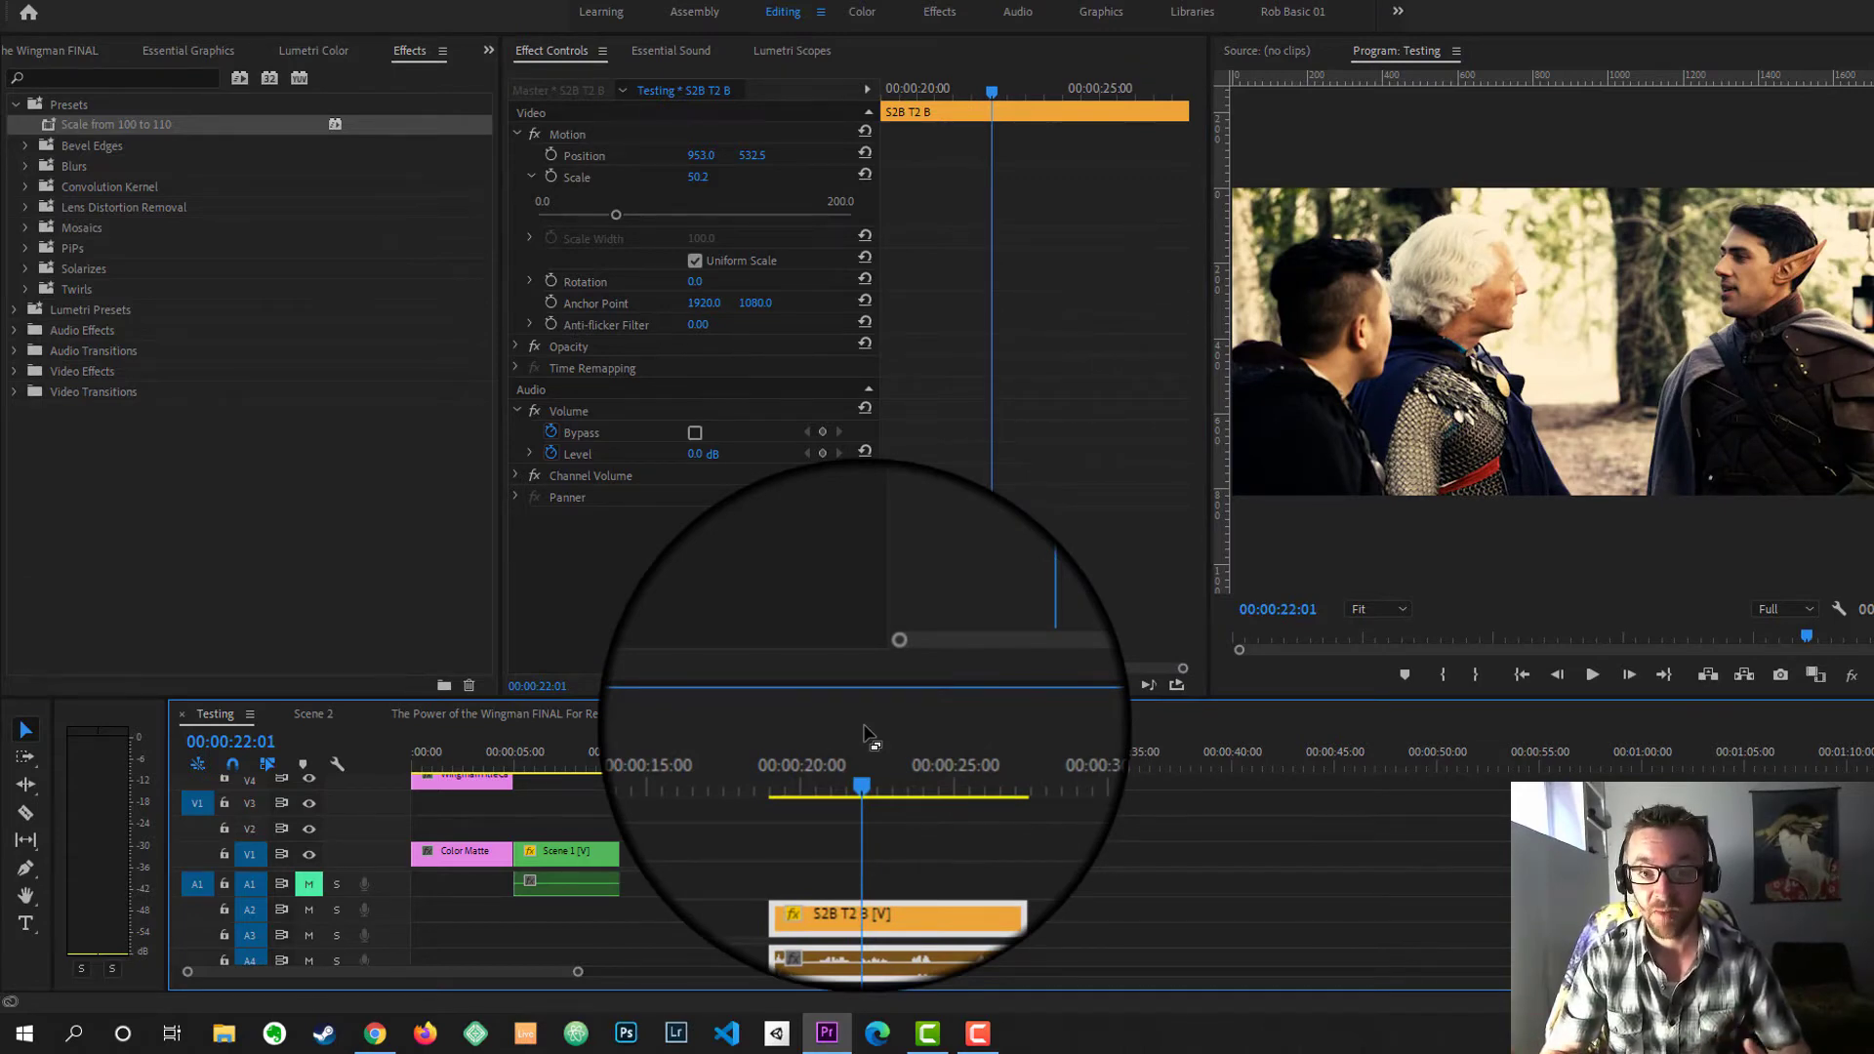
click(550, 177)
click(1149, 90)
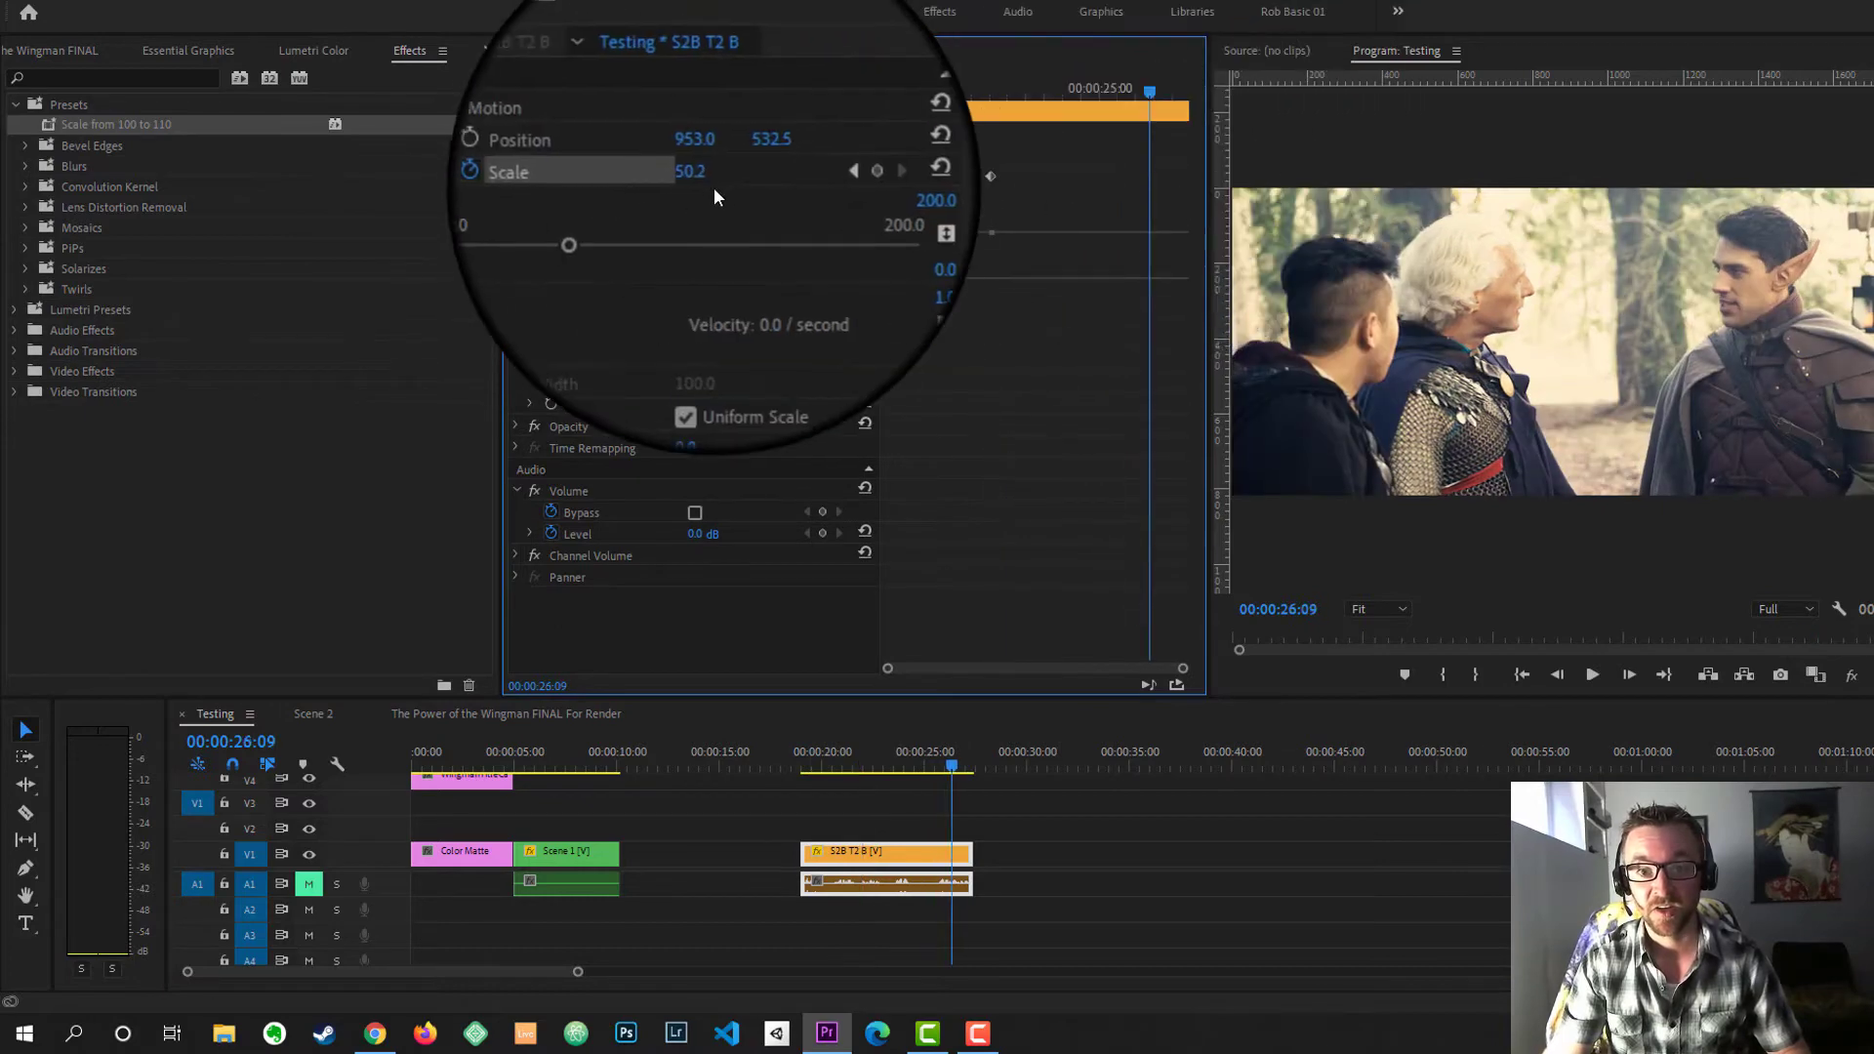
click(701, 176)
text(60)
key(Return)
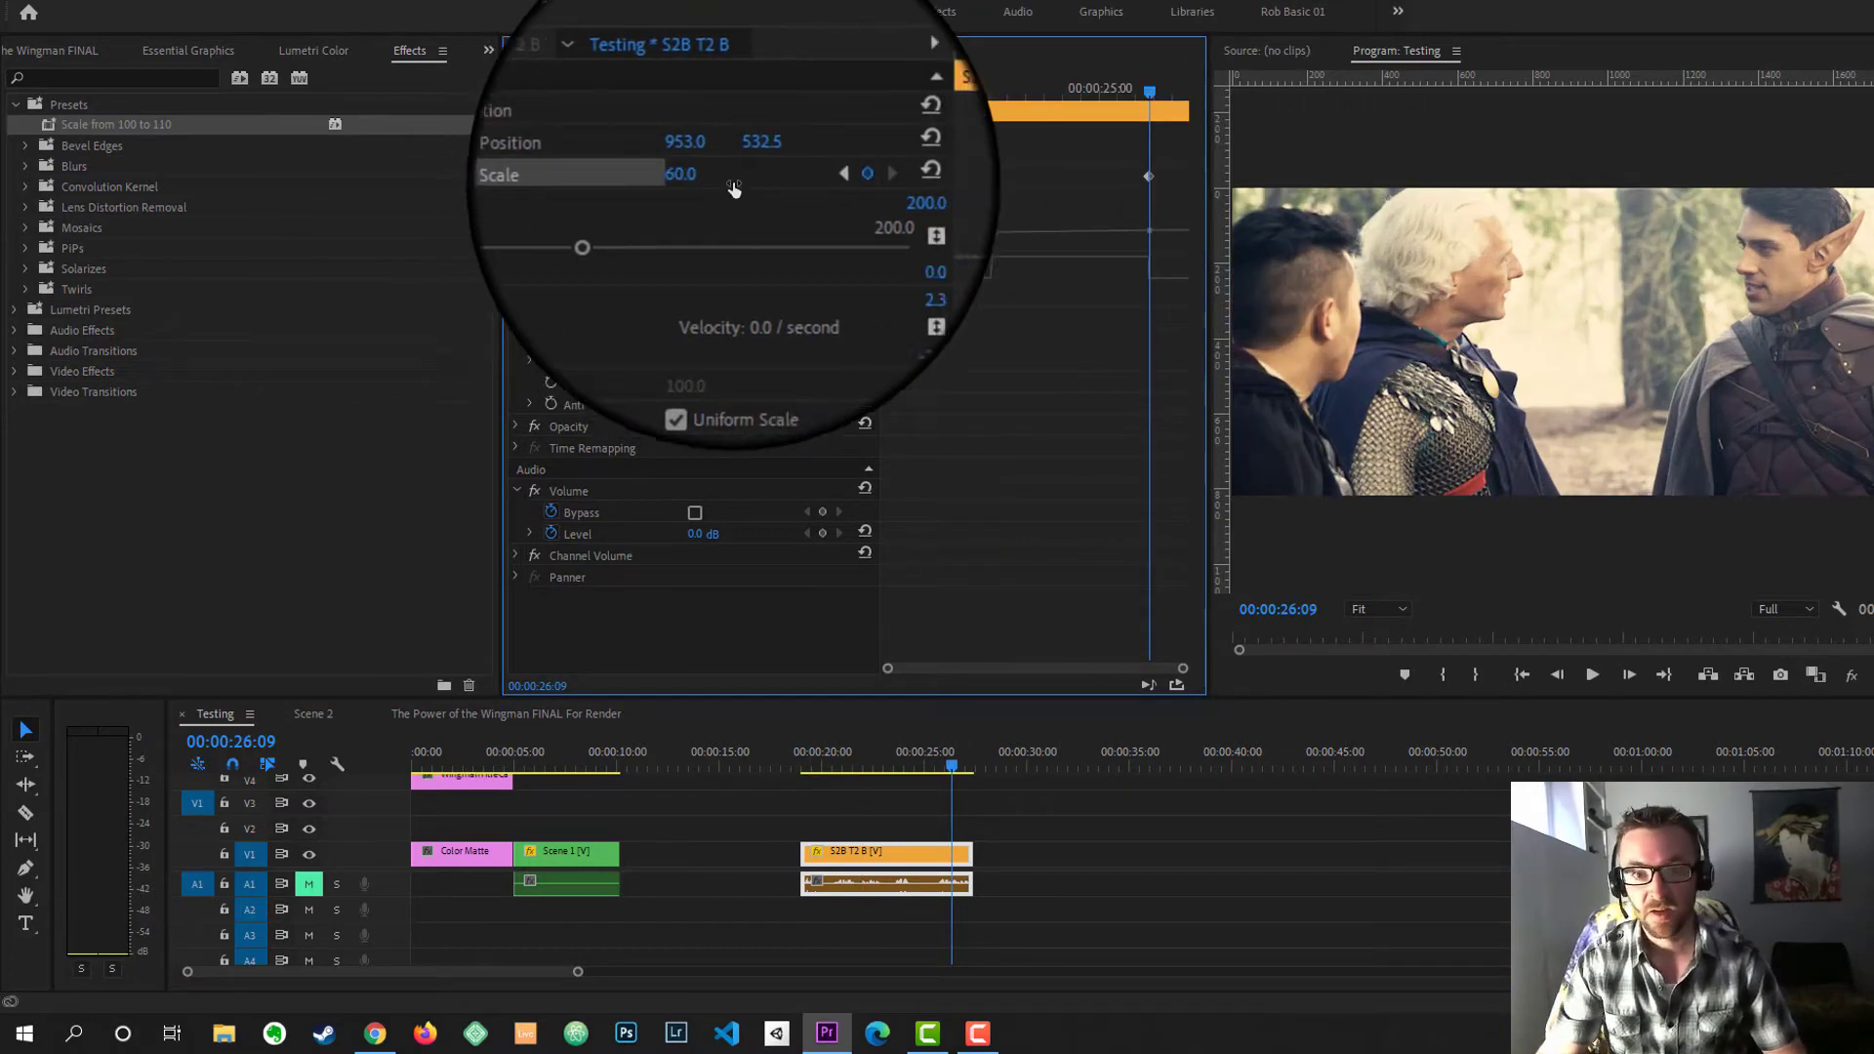
- Add Position keyframes moving the picture down, delete extras, and shift remaining keyframes to the clip end
click(550, 153)
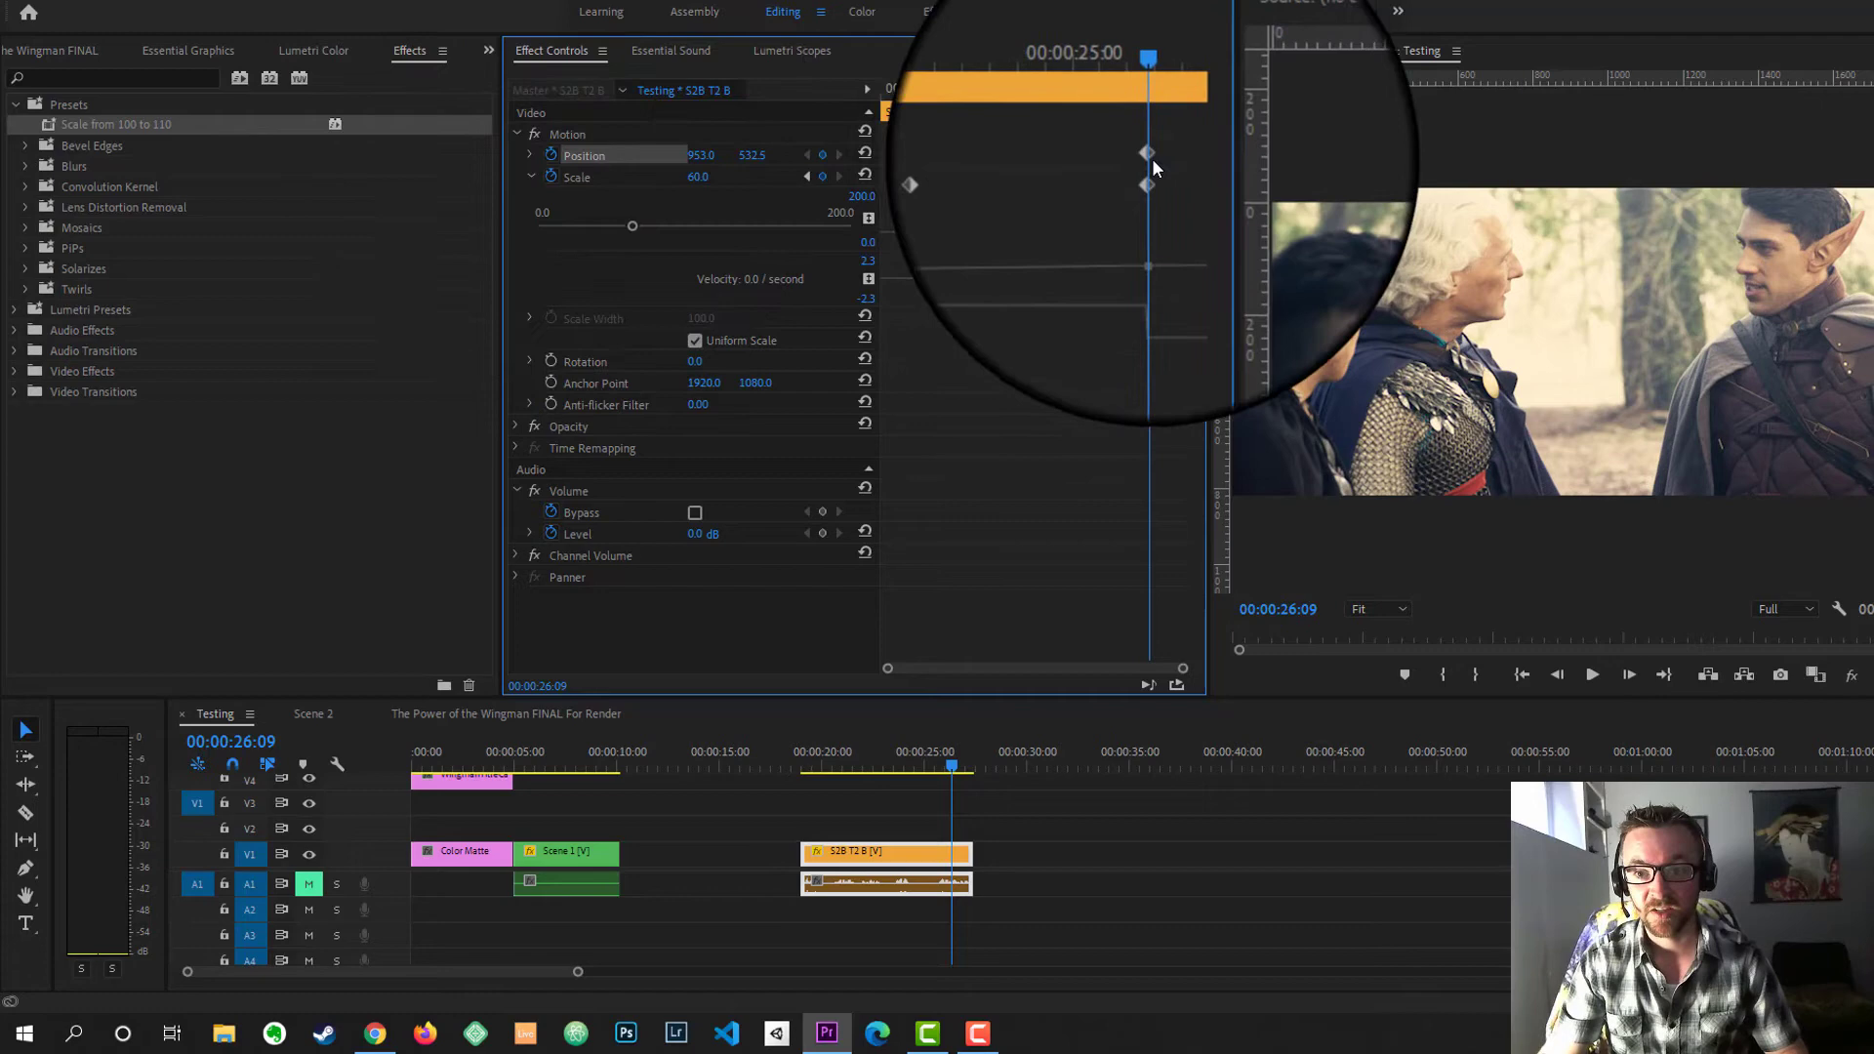
drag(1150, 154, 992, 155)
drag(749, 157, 887, 161)
drag(1029, 130, 937, 198)
key(Delete)
drag(1072, 147, 1226, 181)
drag(831, 768, 899, 753)
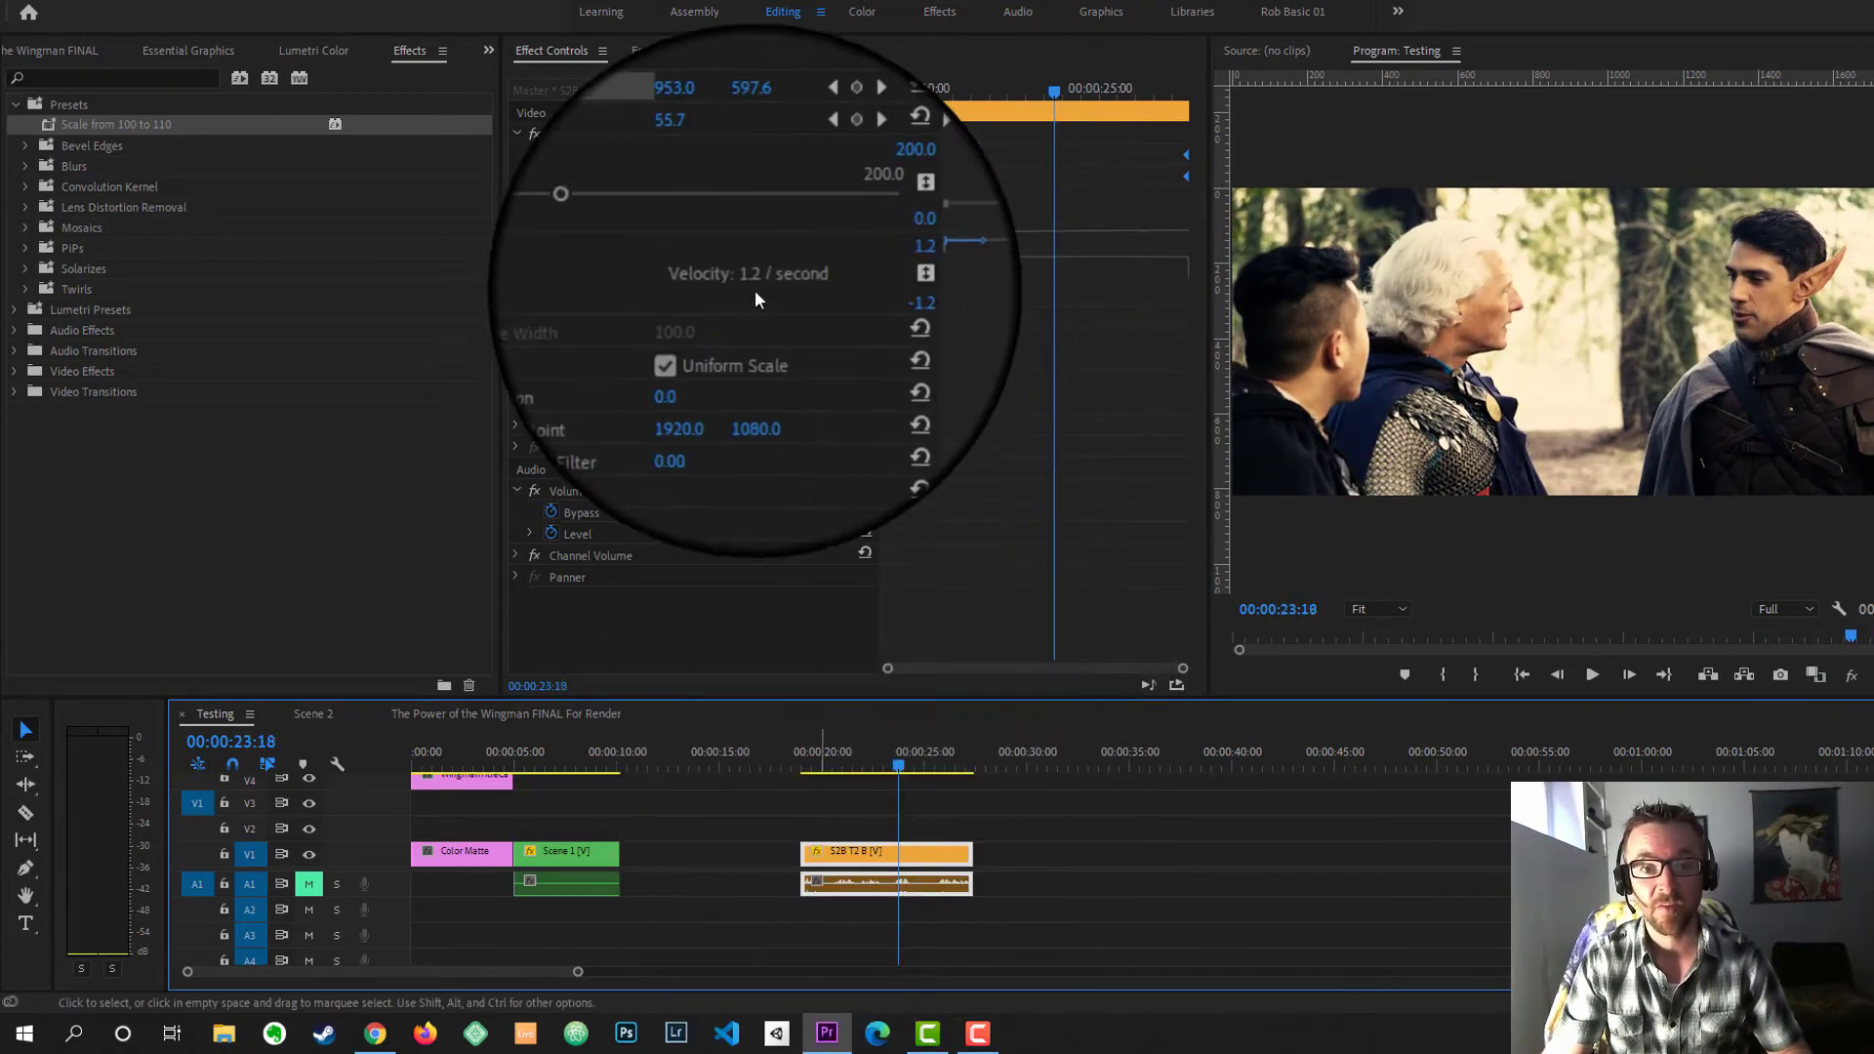
- Save the clip's Motion animation as the preset 'Scale from 50 to 60 4k clip'
right_click(566, 132)
click(605, 162)
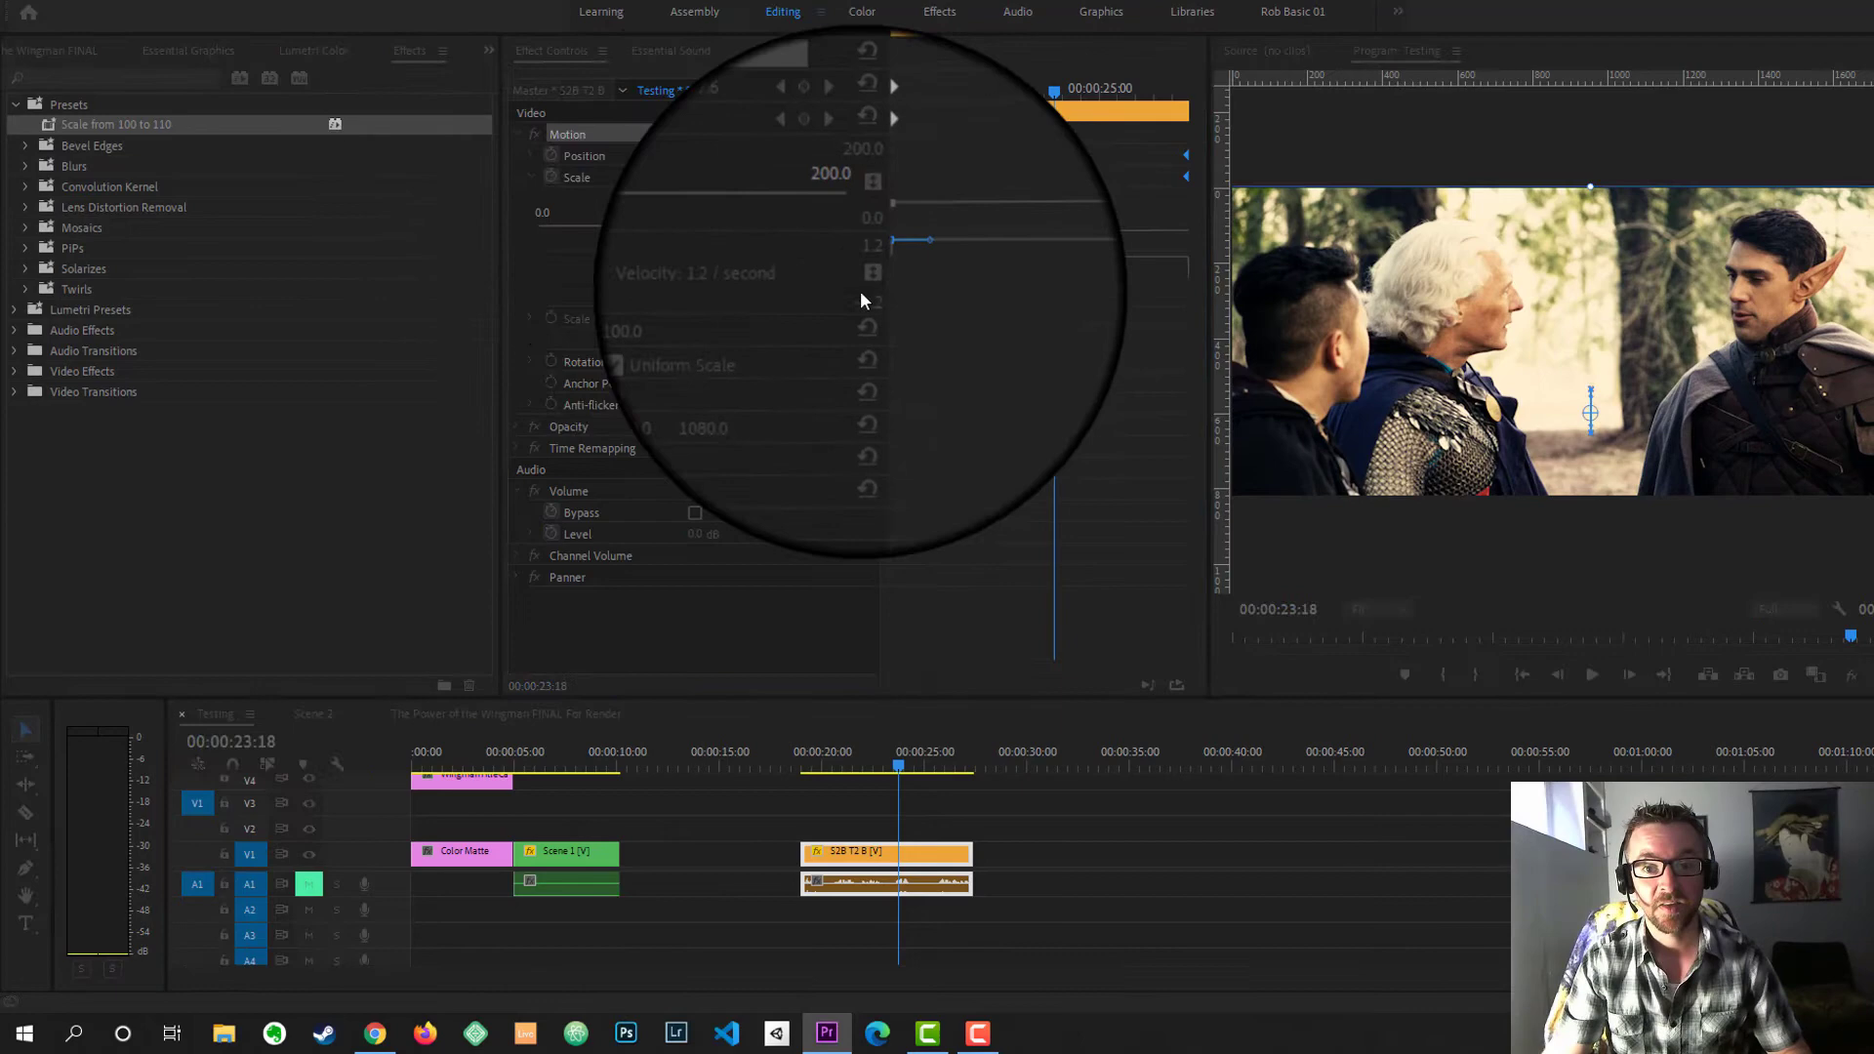
text(Scale from 5)
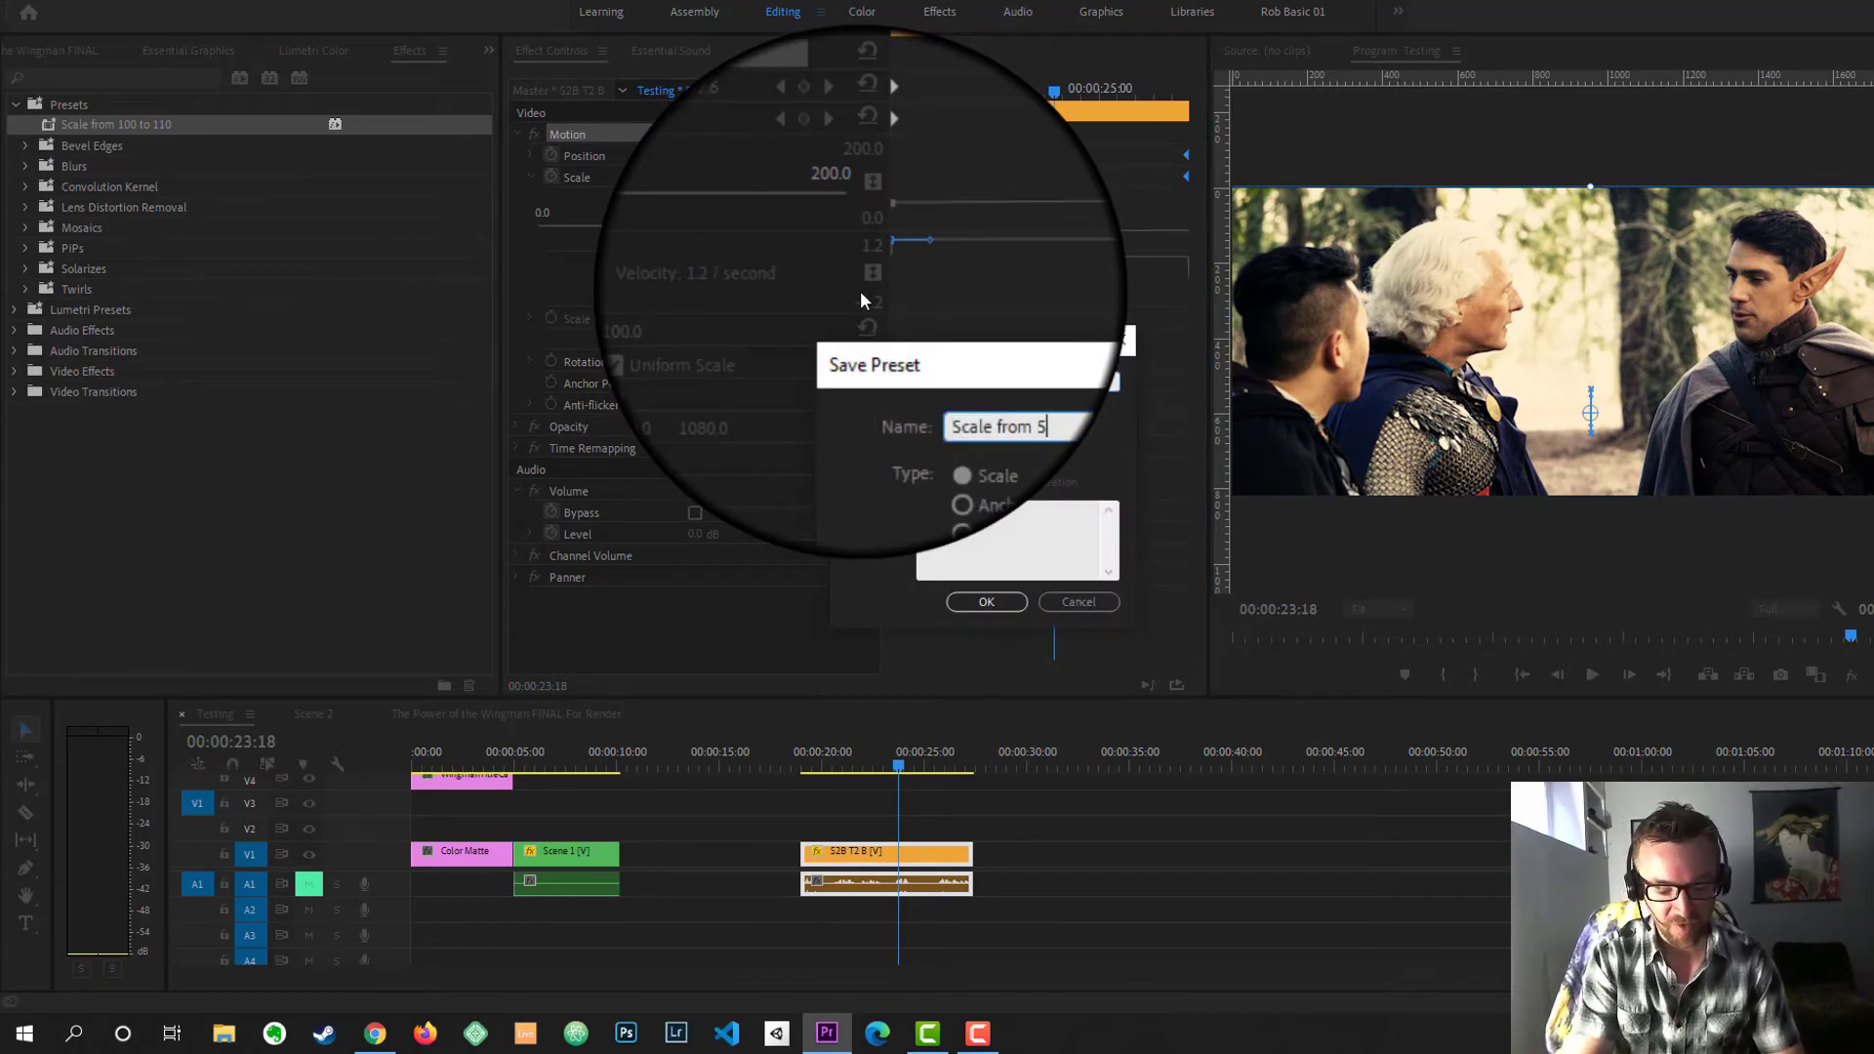
text(0 to)
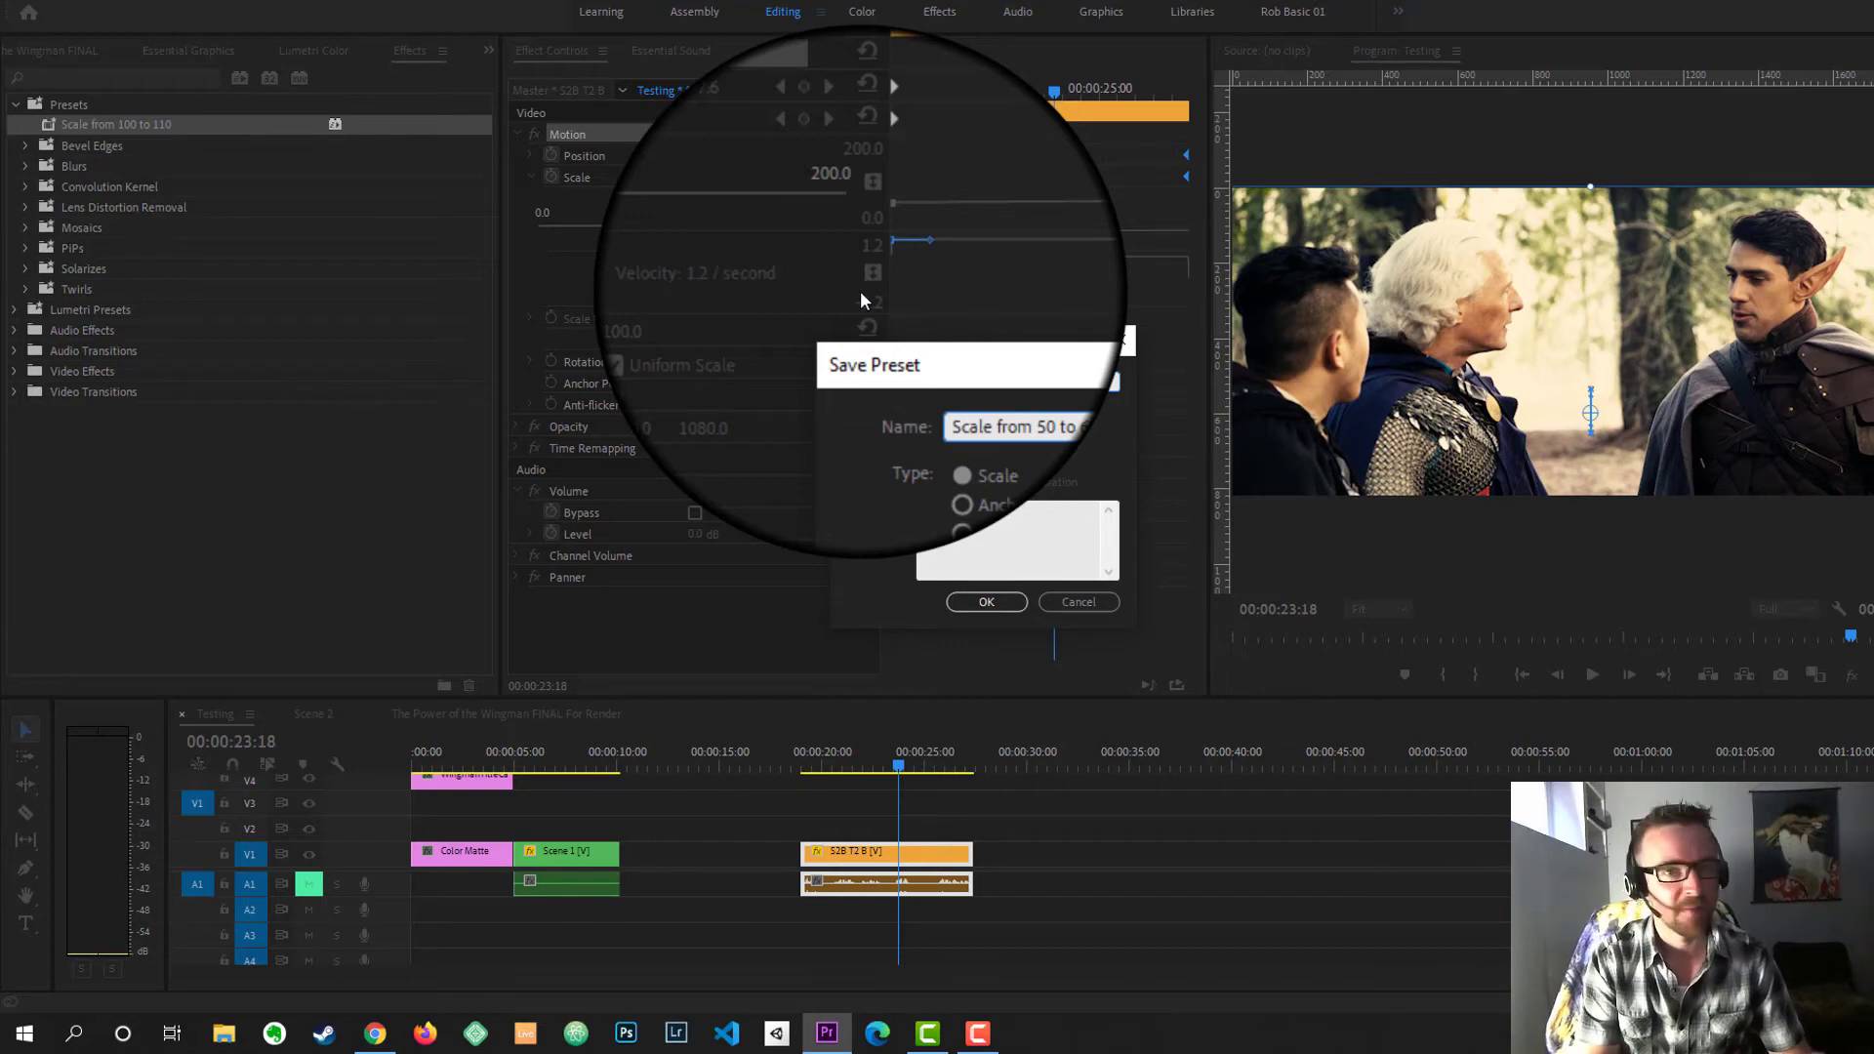
key(Return)
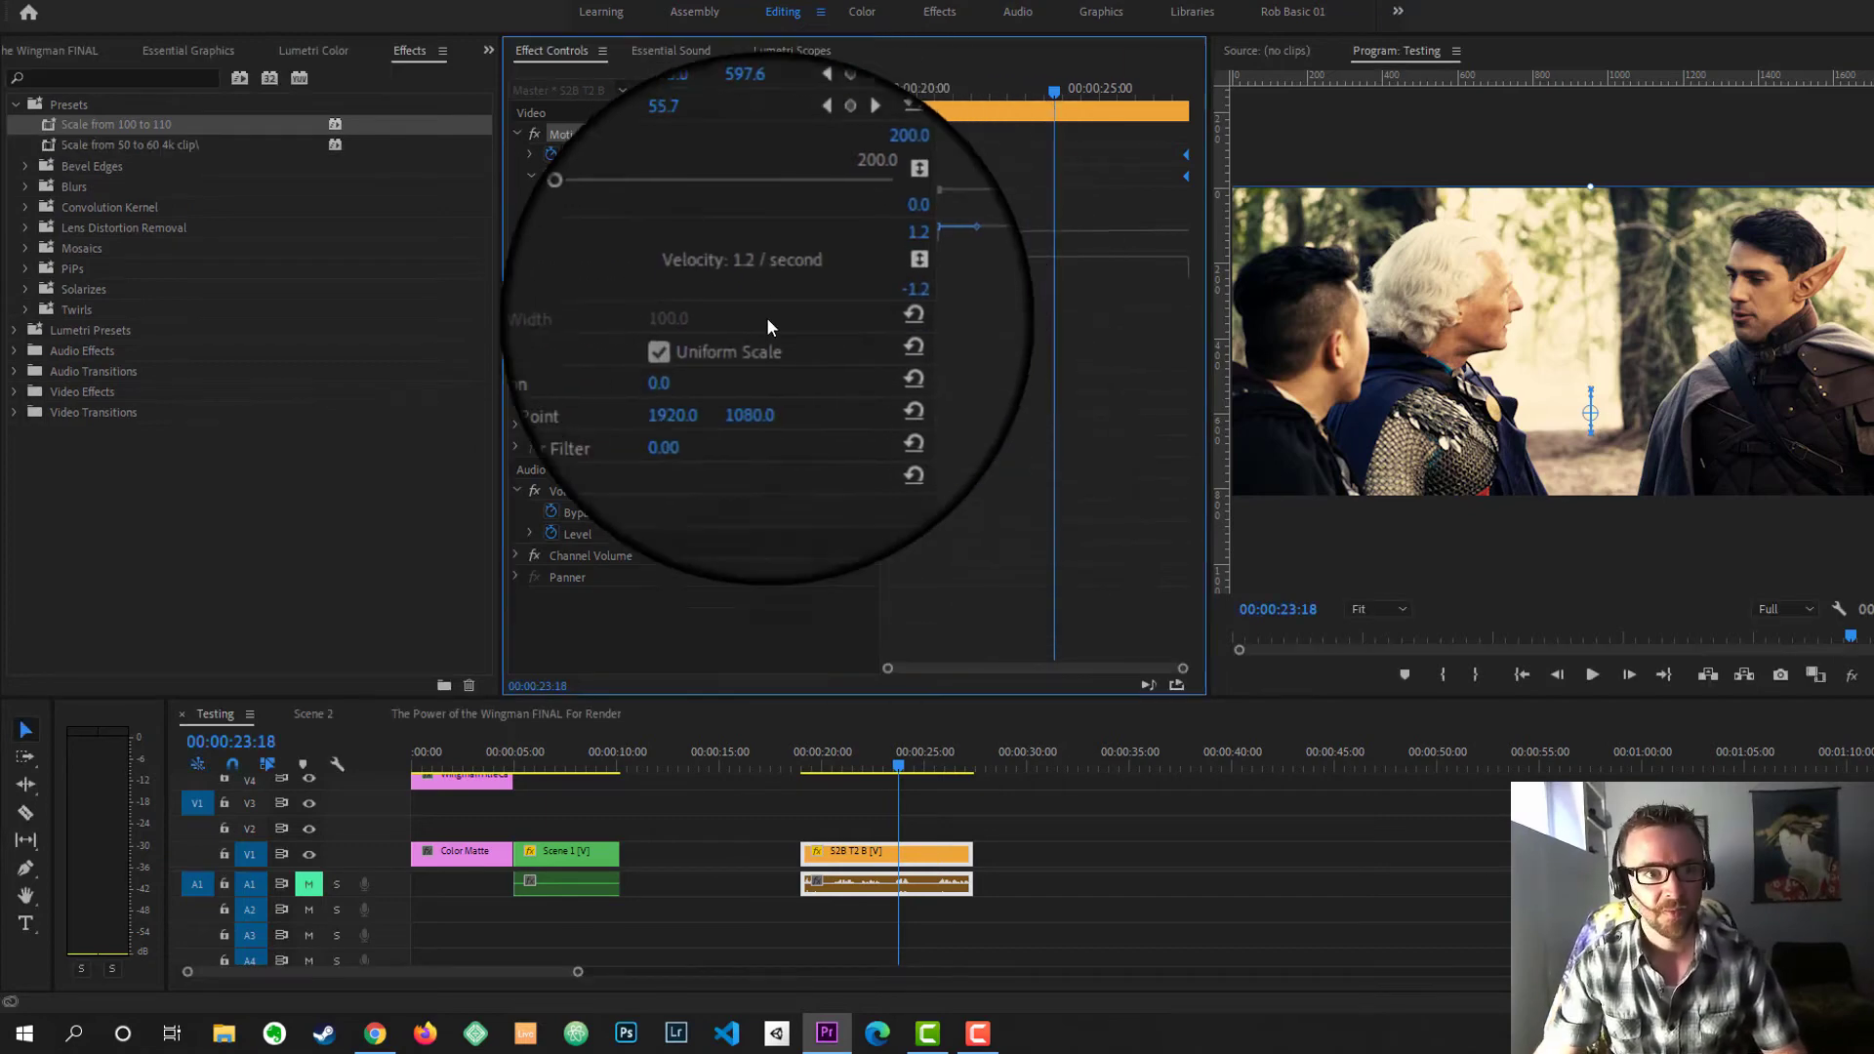
- Remove the Motion attributes from S2B T2 B and set its Scale to a fixed 50
click(963, 804)
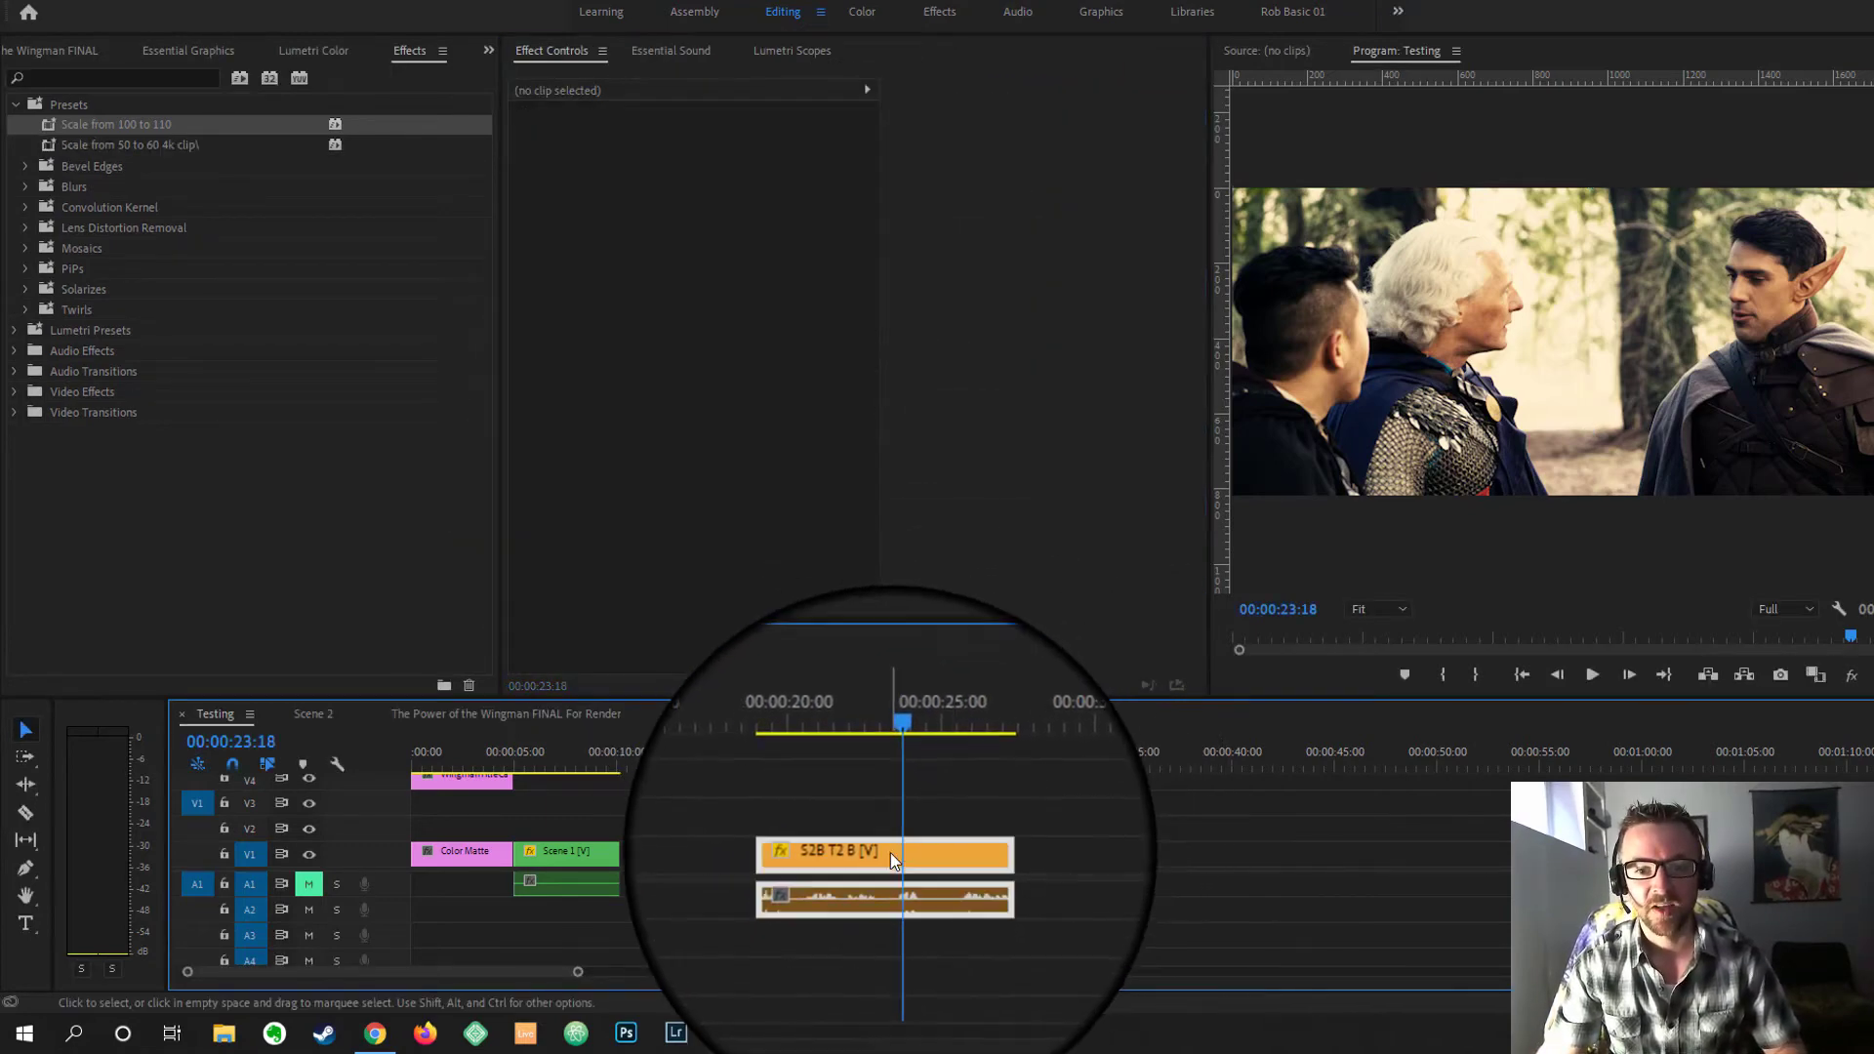
click(890, 852)
right_click(913, 856)
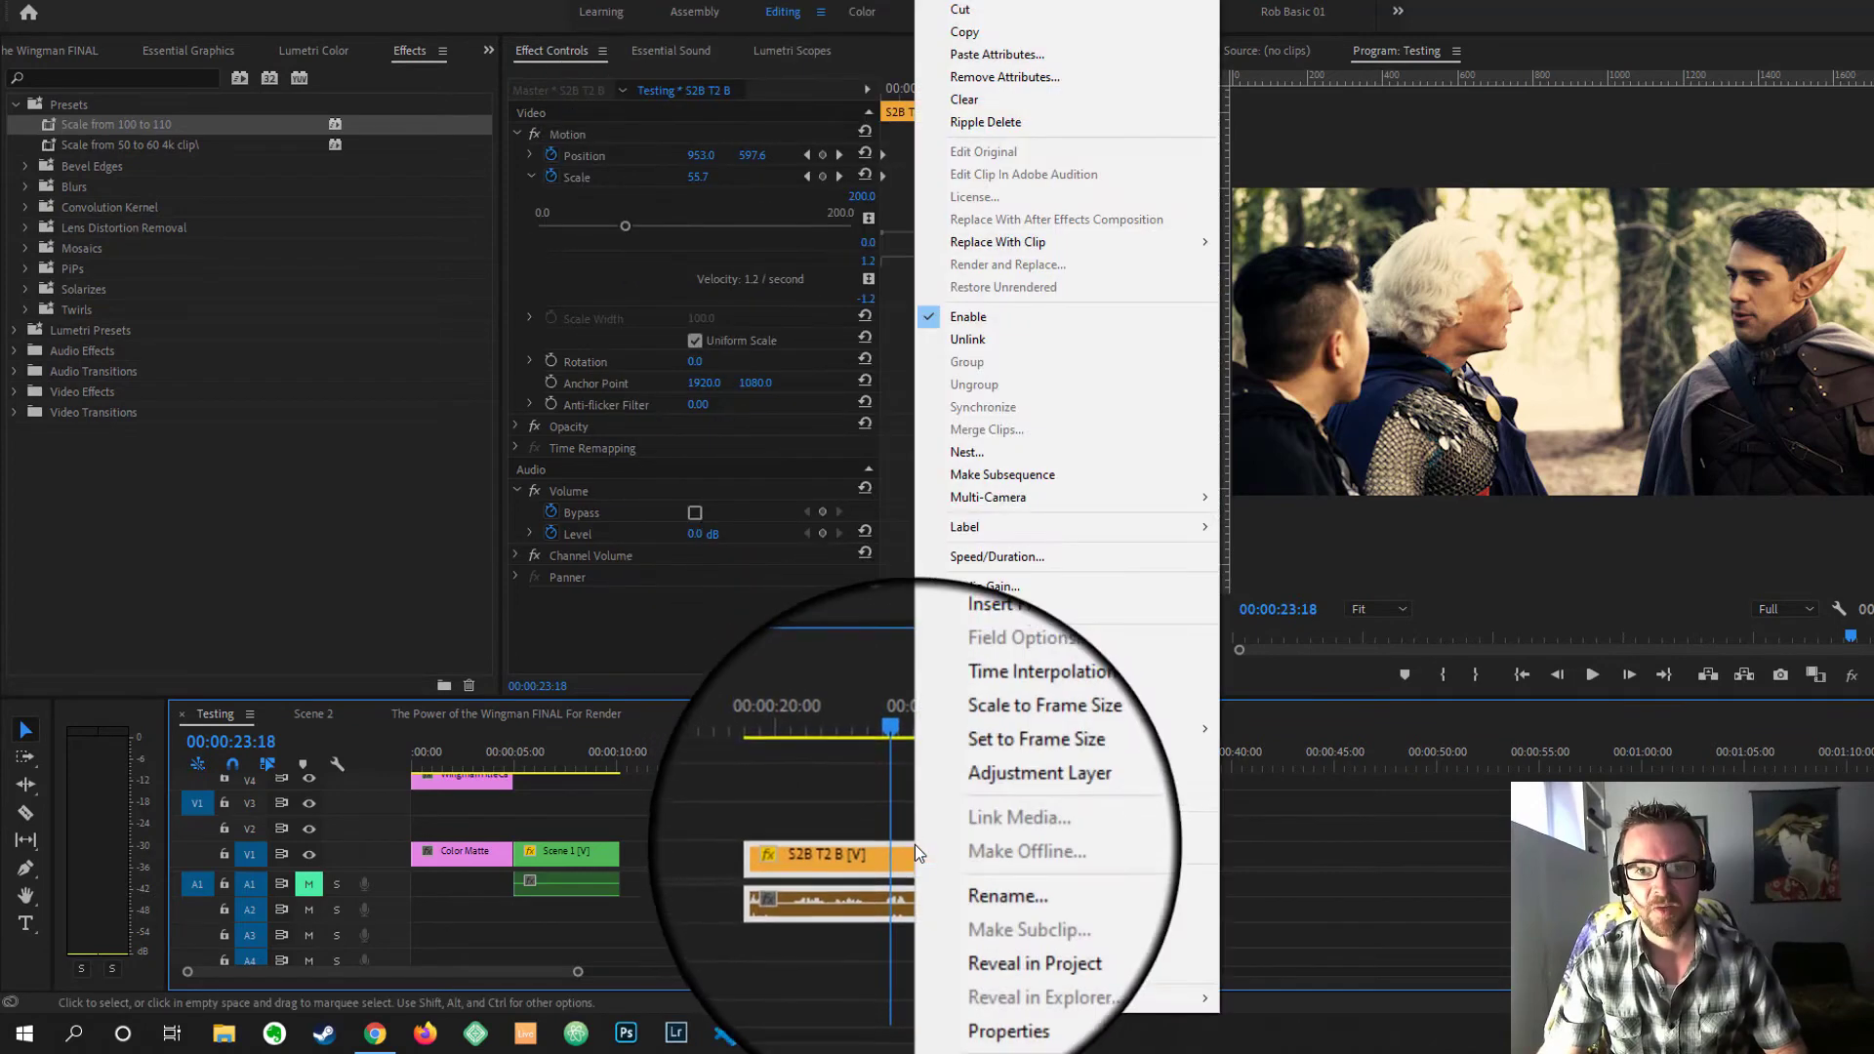
click(984, 74)
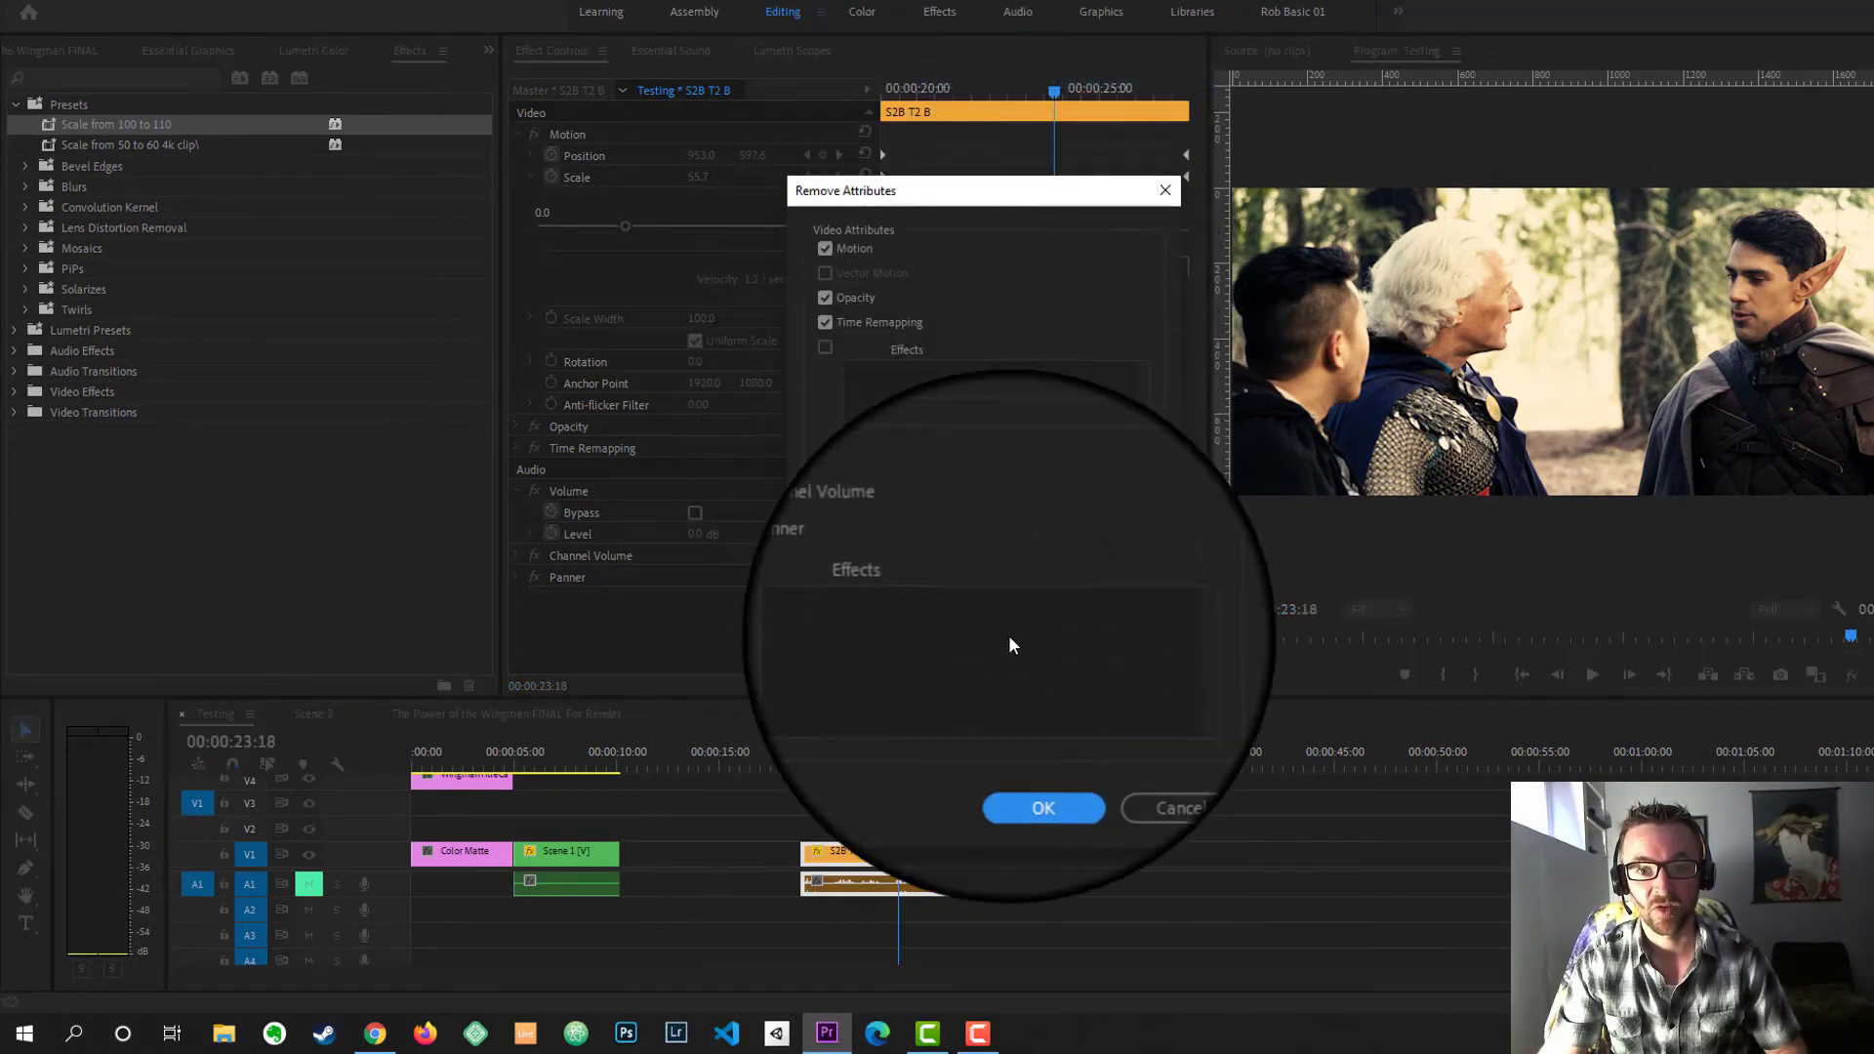
click(1053, 754)
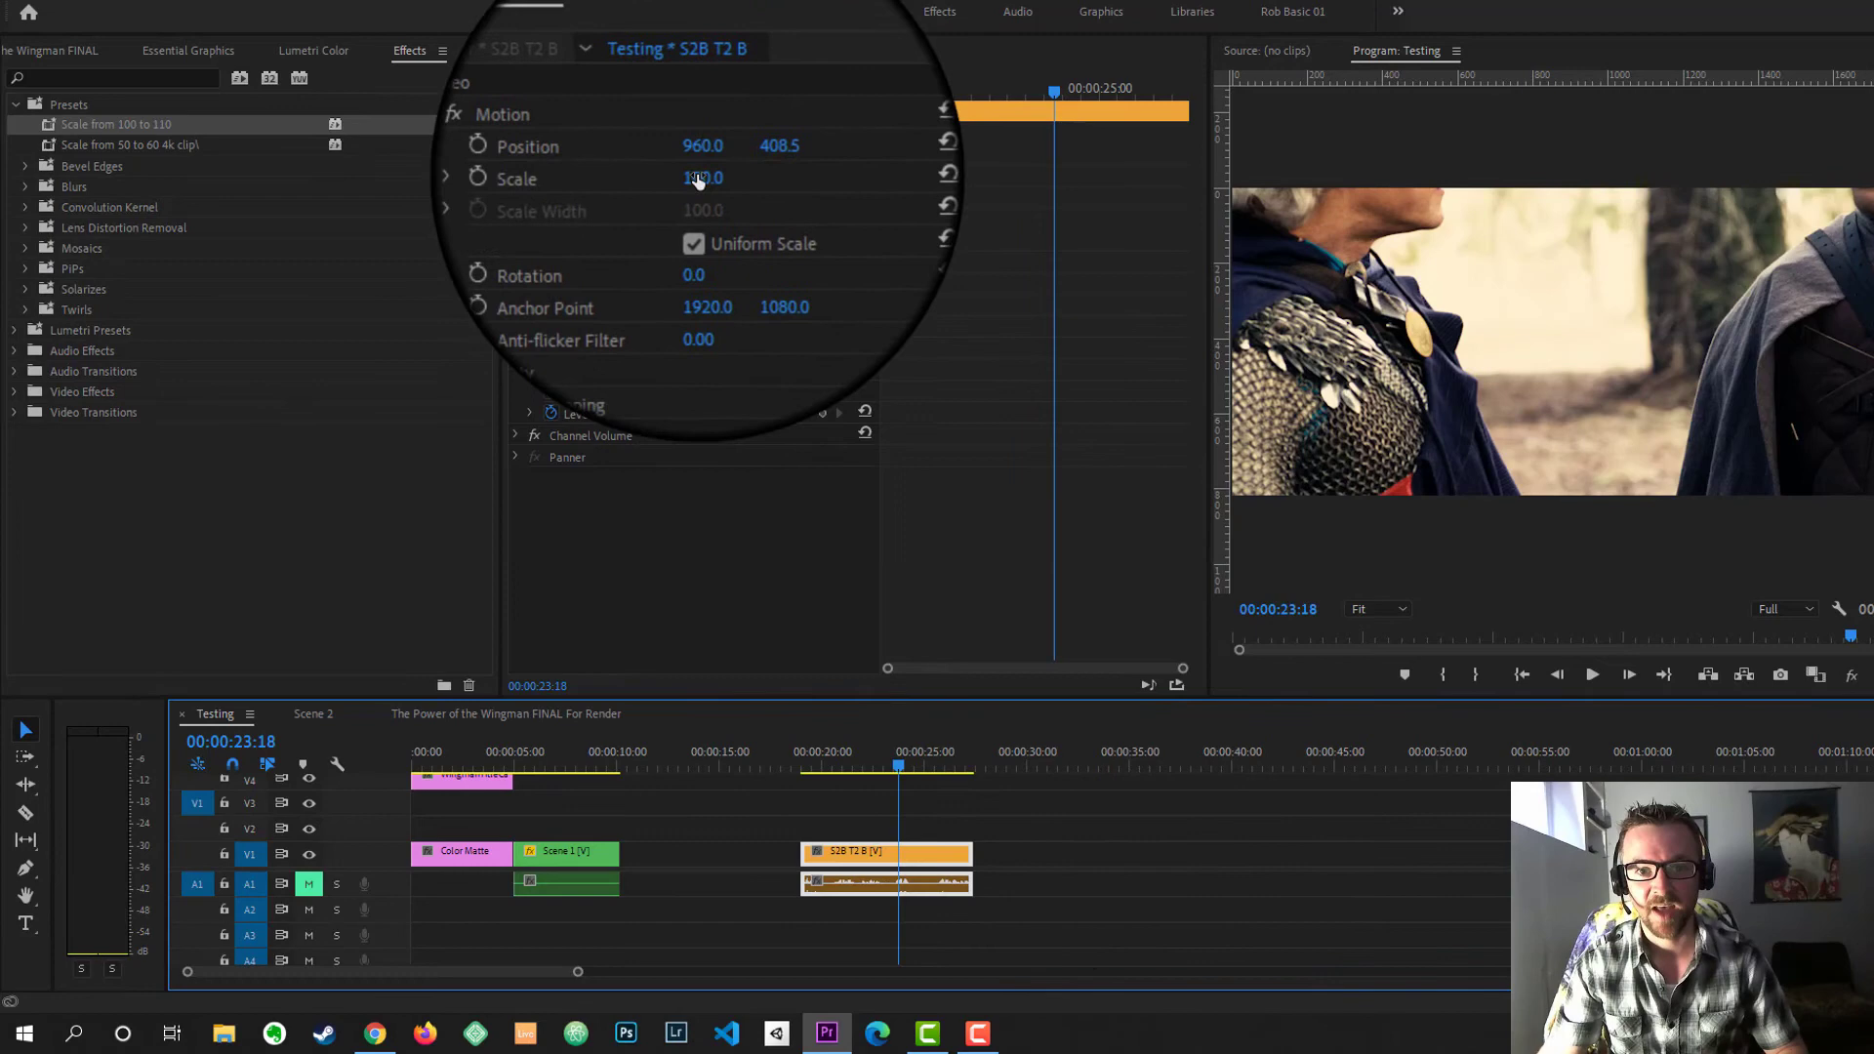
key(Return)
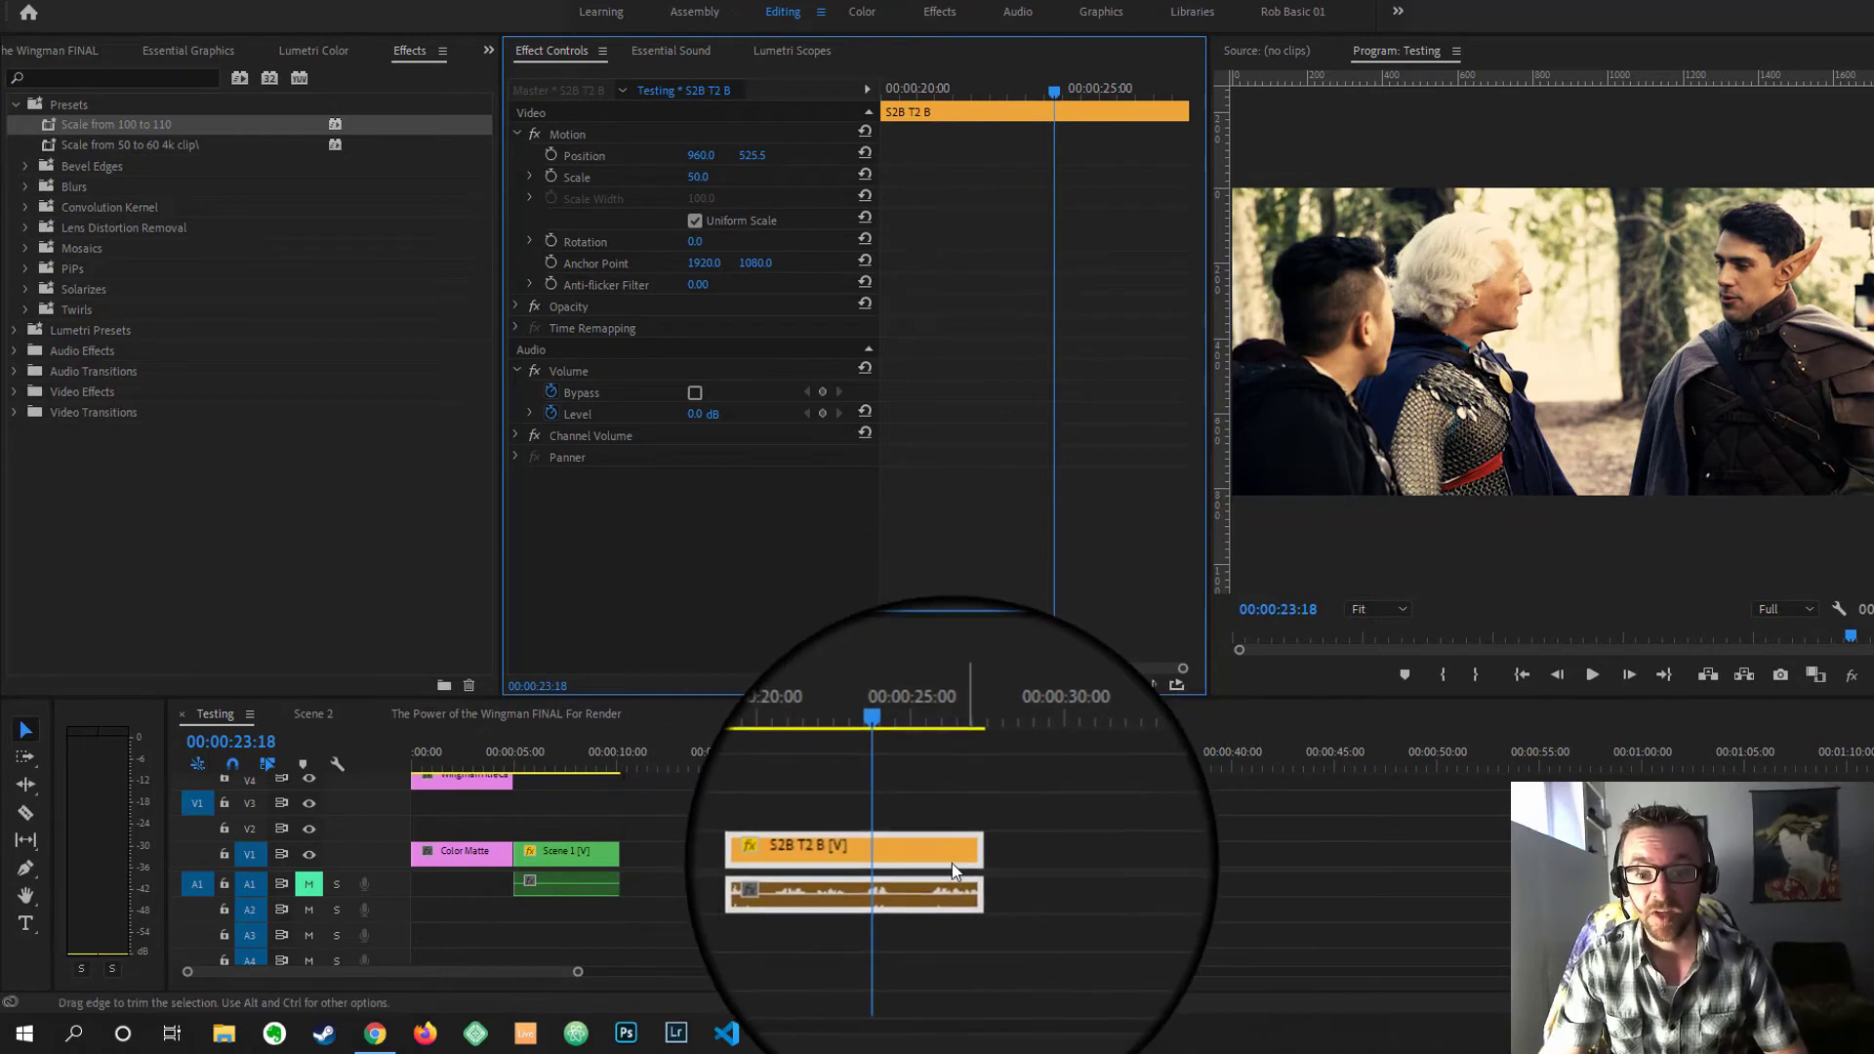
- Nest clip S2B T2 B into a sequence named 'Elf and Cleric Mid'
right_click(913, 857)
click(981, 454)
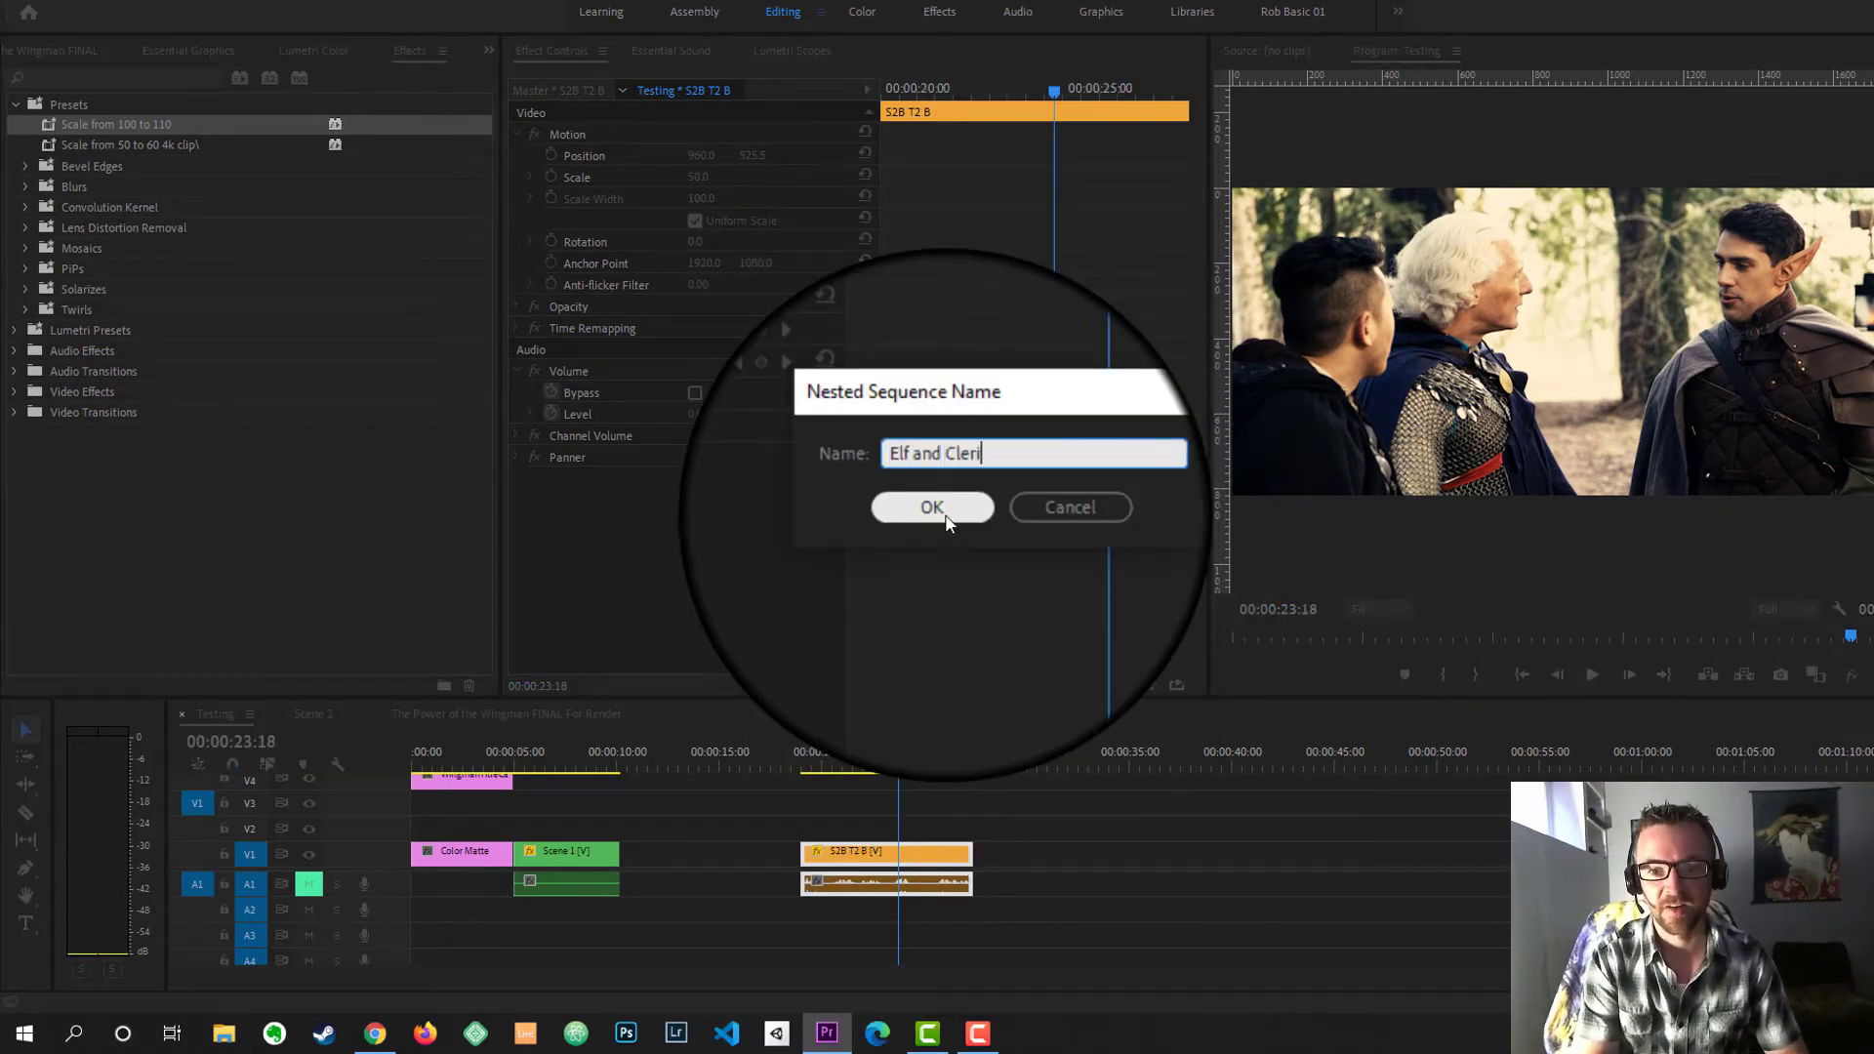
text(Elf and Cleric Mid)
click(946, 515)
- Apply the 'Scale from 100 to 110' preset to the nested Elf and Cleric Mid clip
drag(886, 761, 833, 751)
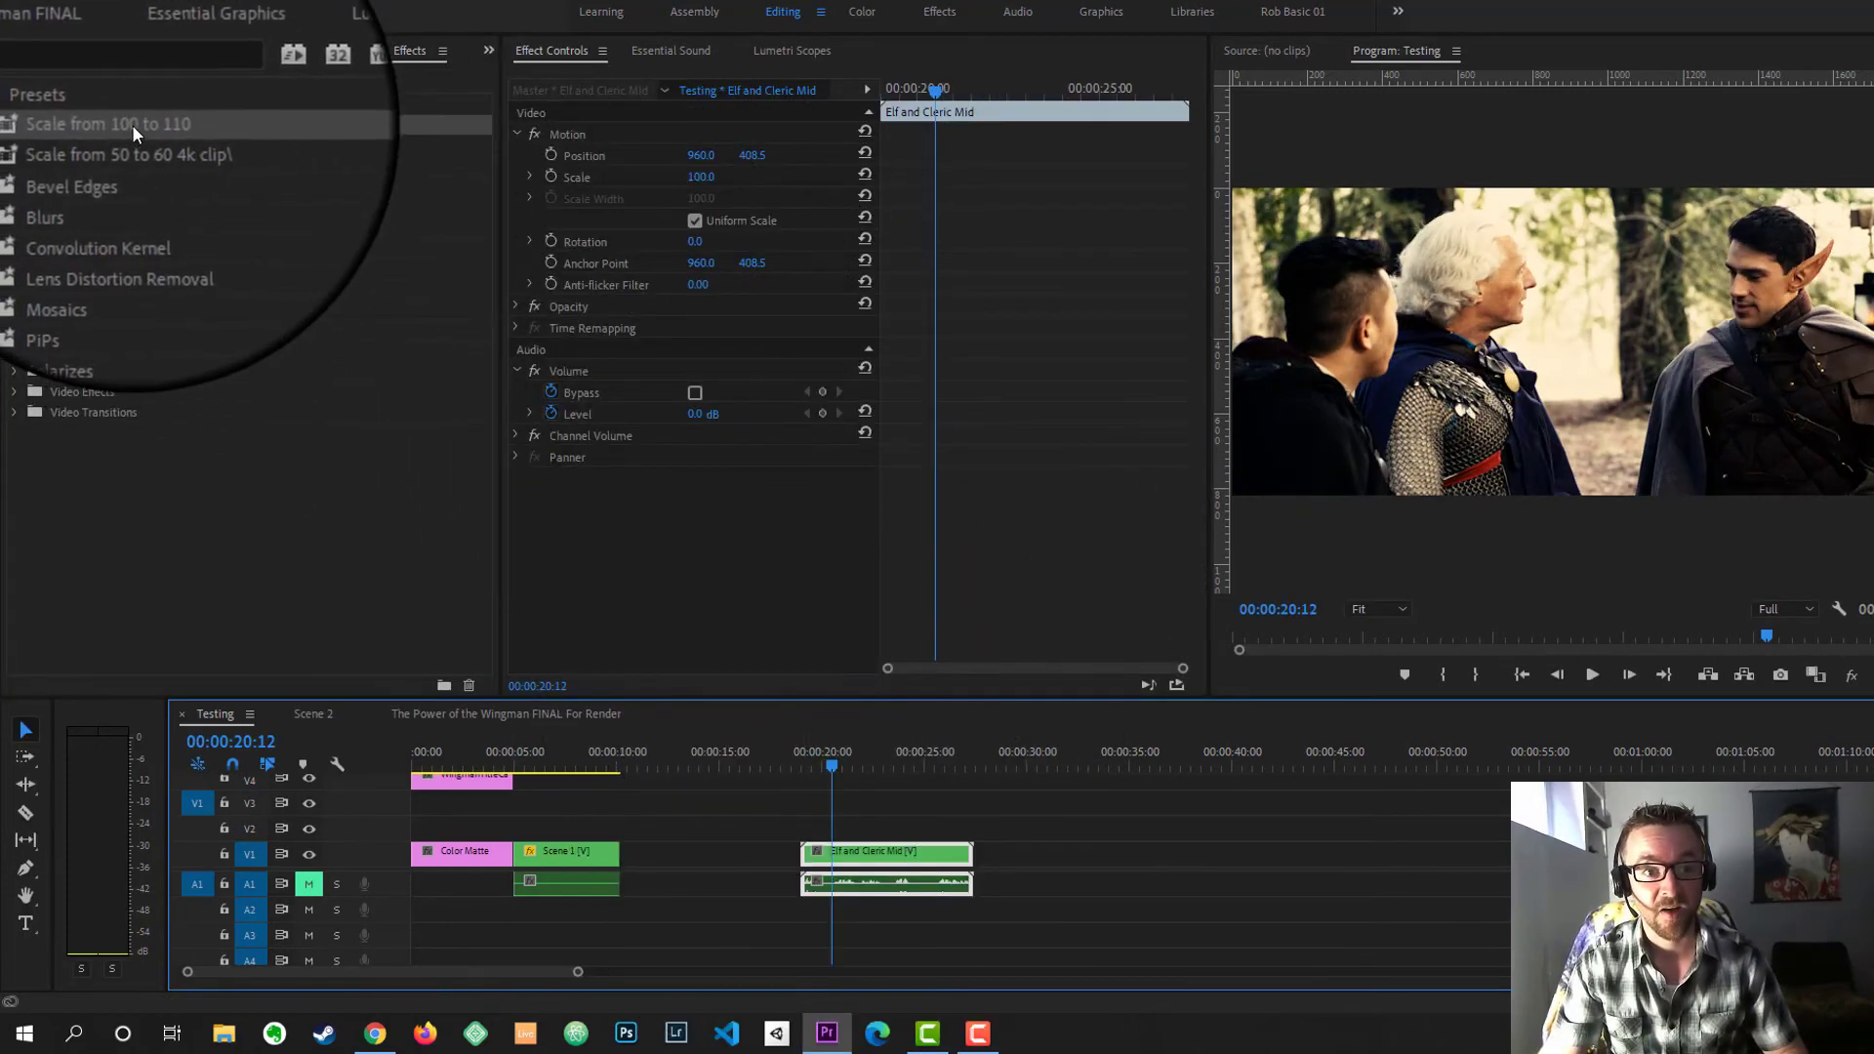
drag(132, 125, 896, 860)
drag(800, 758, 916, 758)
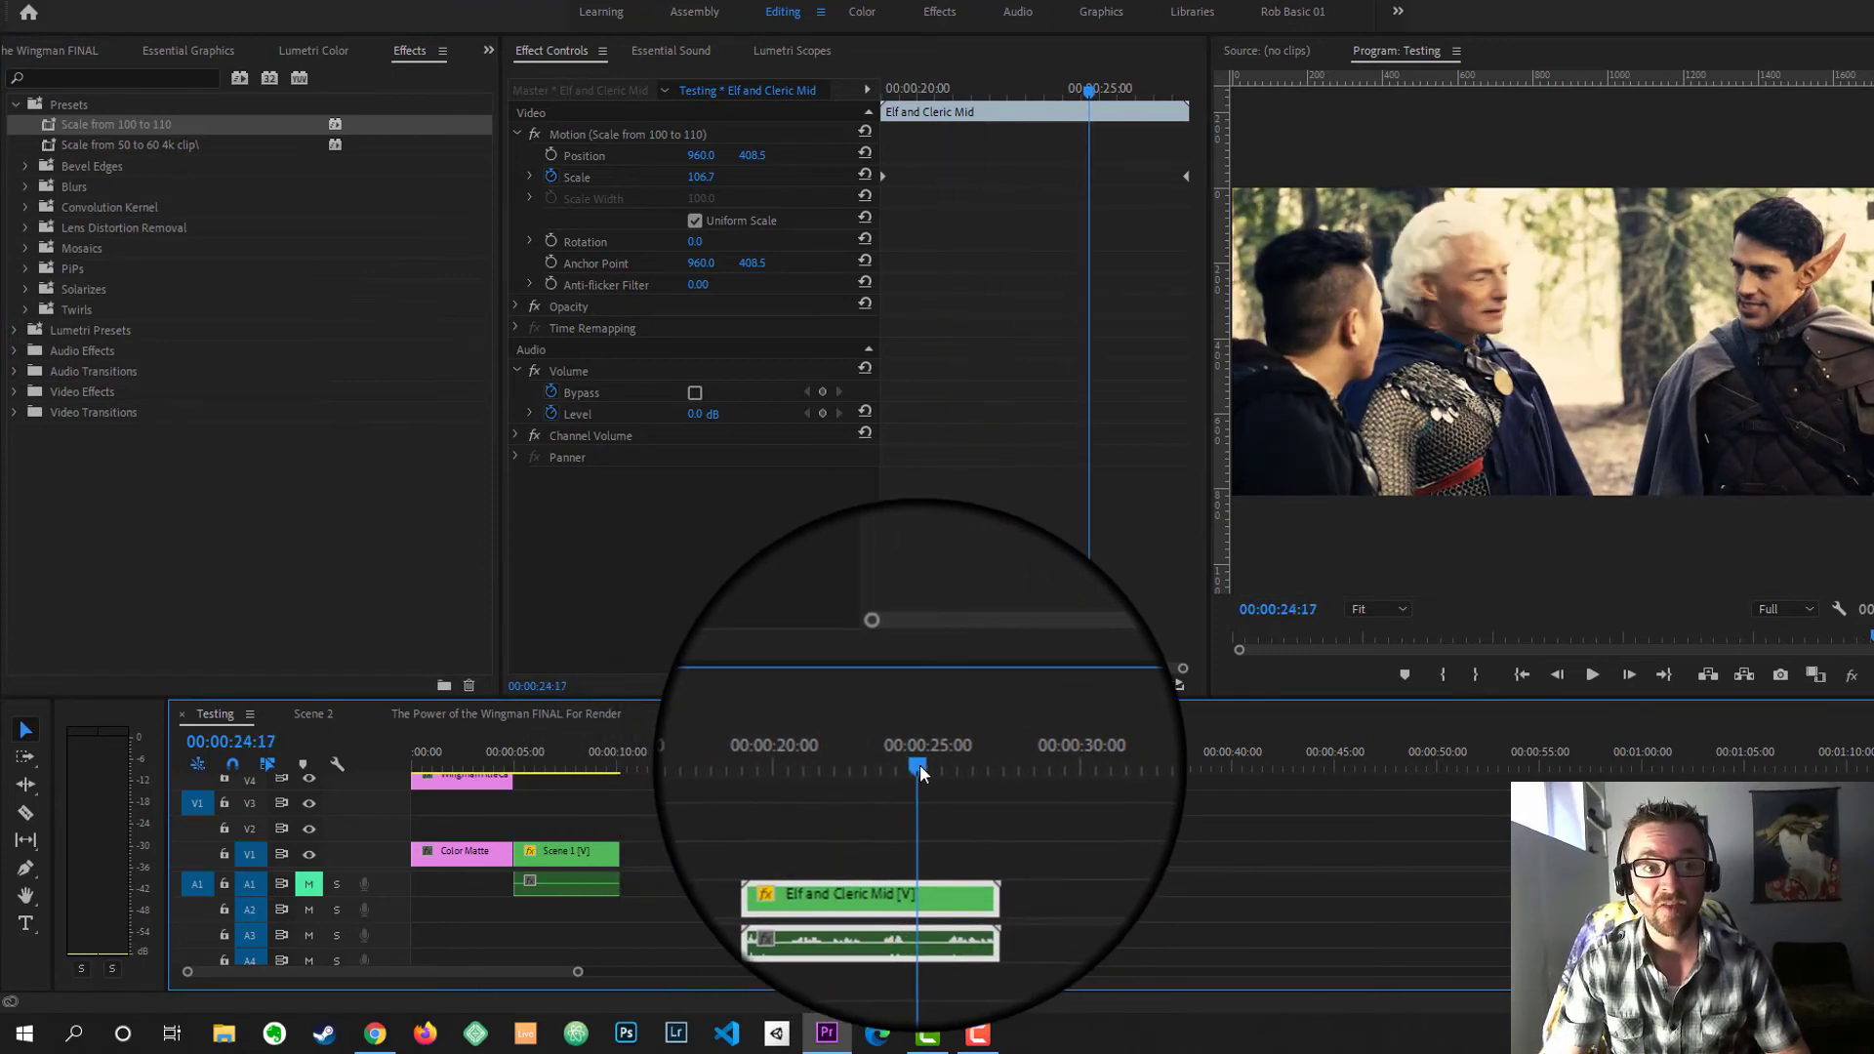